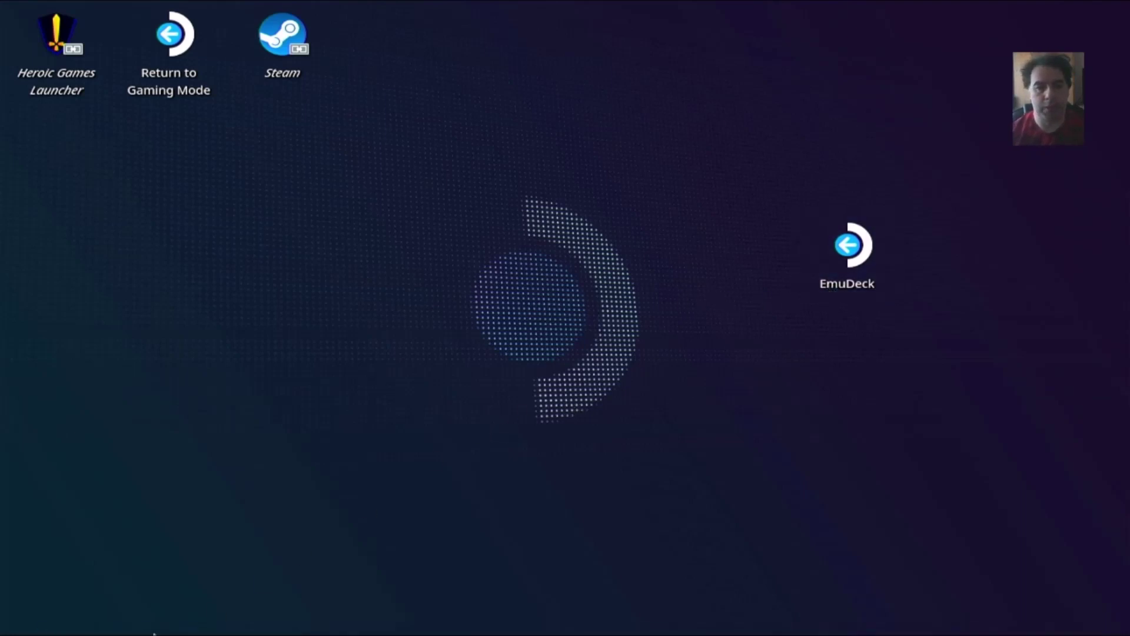
Step: Launch Chrome, search Google for emudeck, and open emudeck.com, dismissing the restore prompt
mouse_move(154, 633)
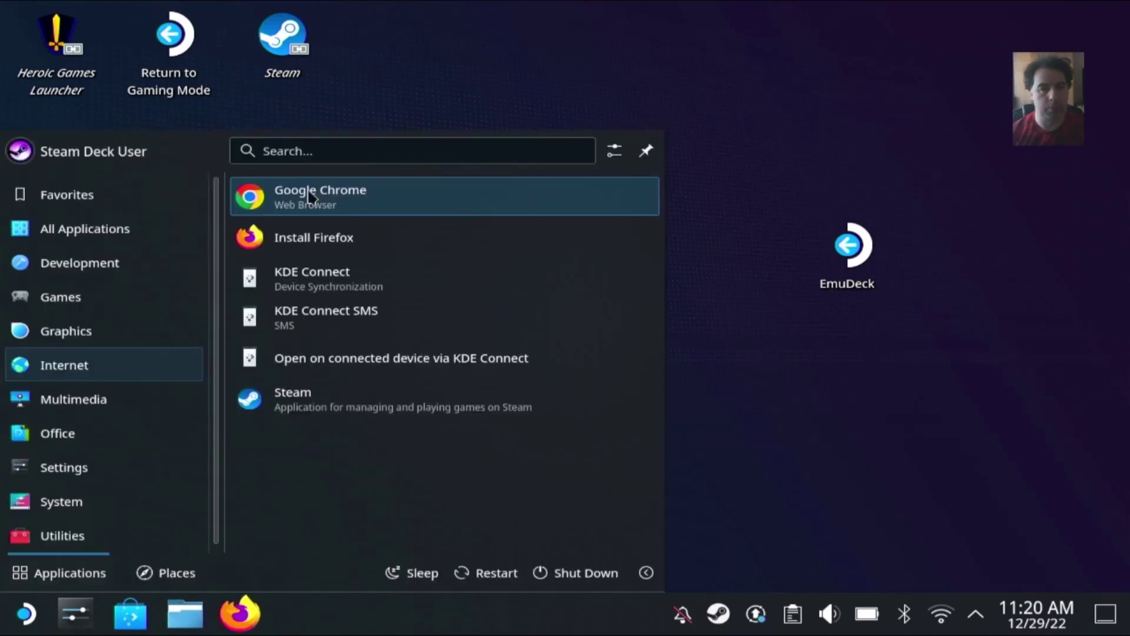
click(311, 196)
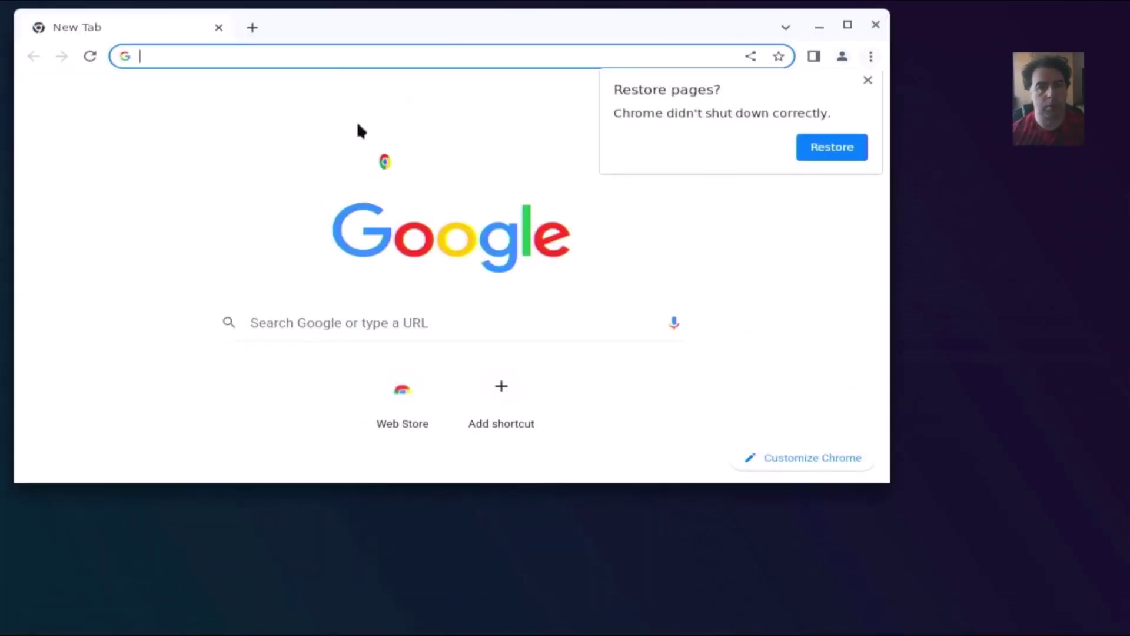
click(327, 56)
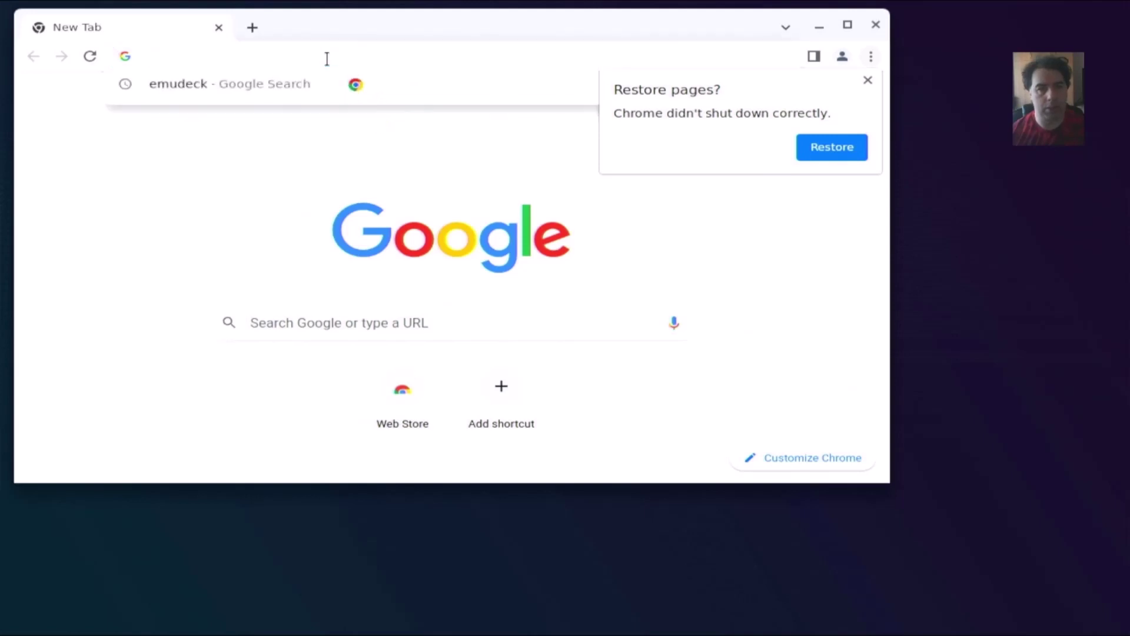
click(210, 83)
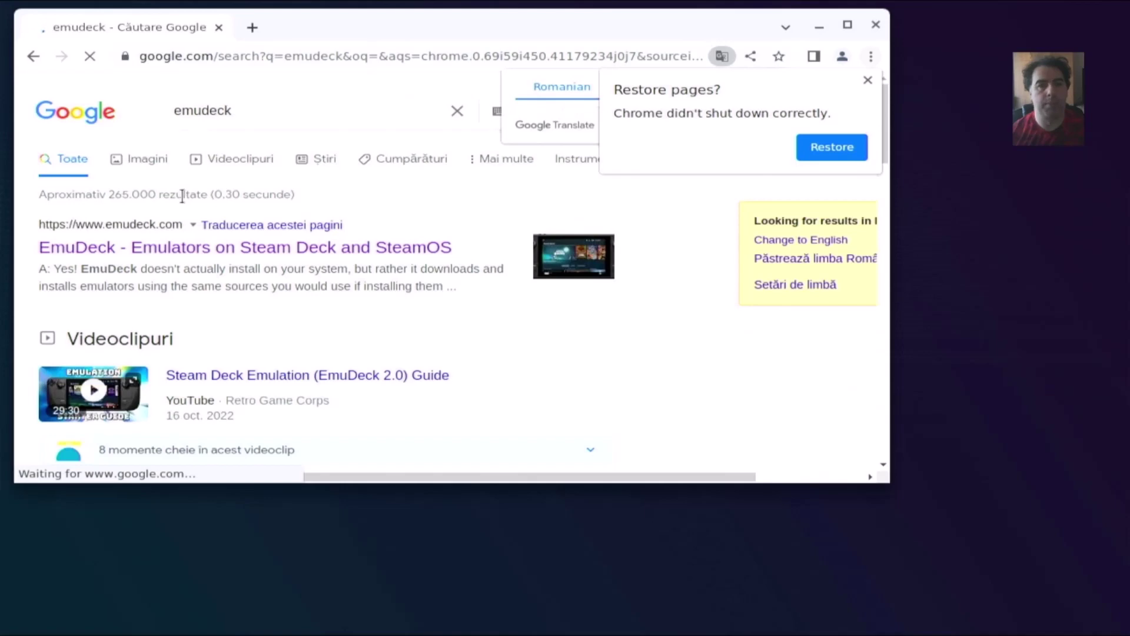
click(201, 249)
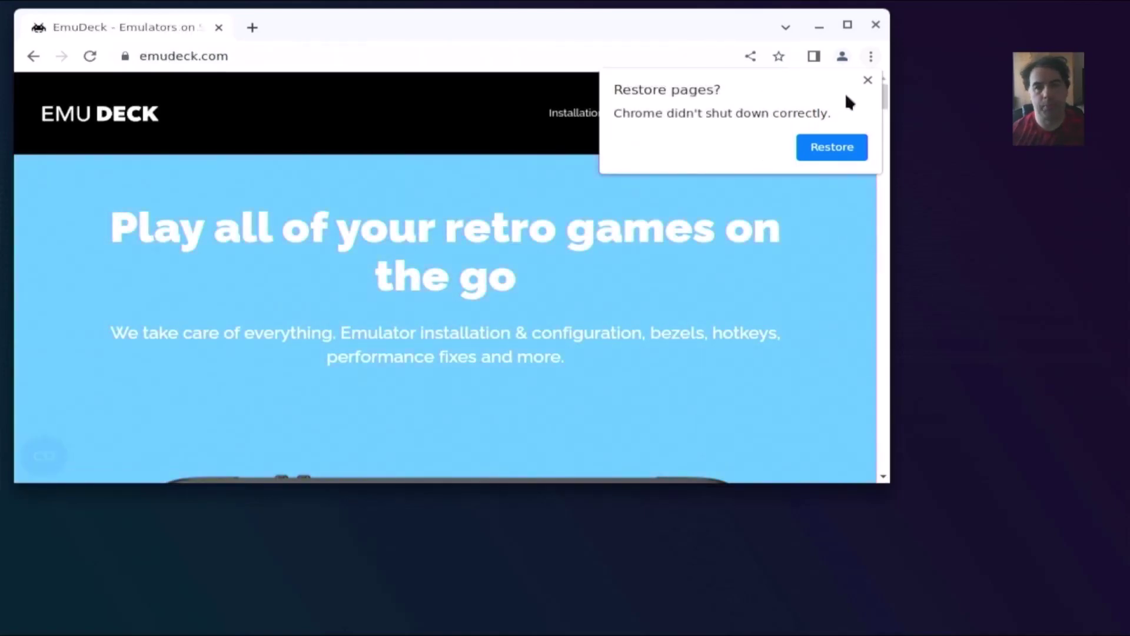
click(867, 80)
Step: Maximize Chrome and scroll emudeck.com down to the Install guide's five setup steps
click(848, 25)
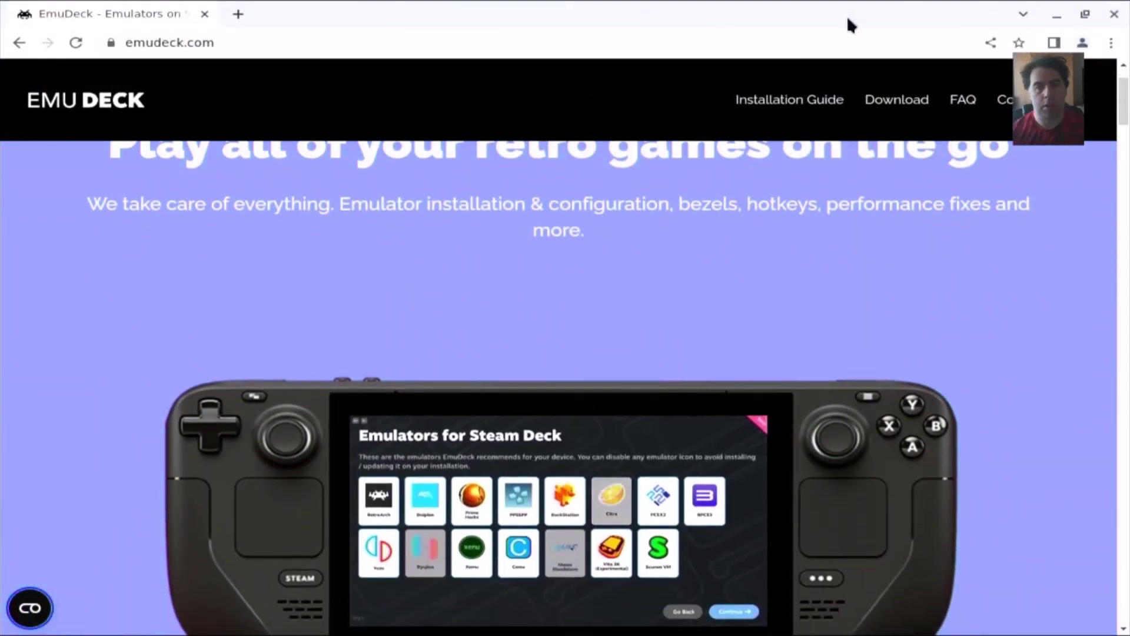
scroll(847, 83, down, 10)
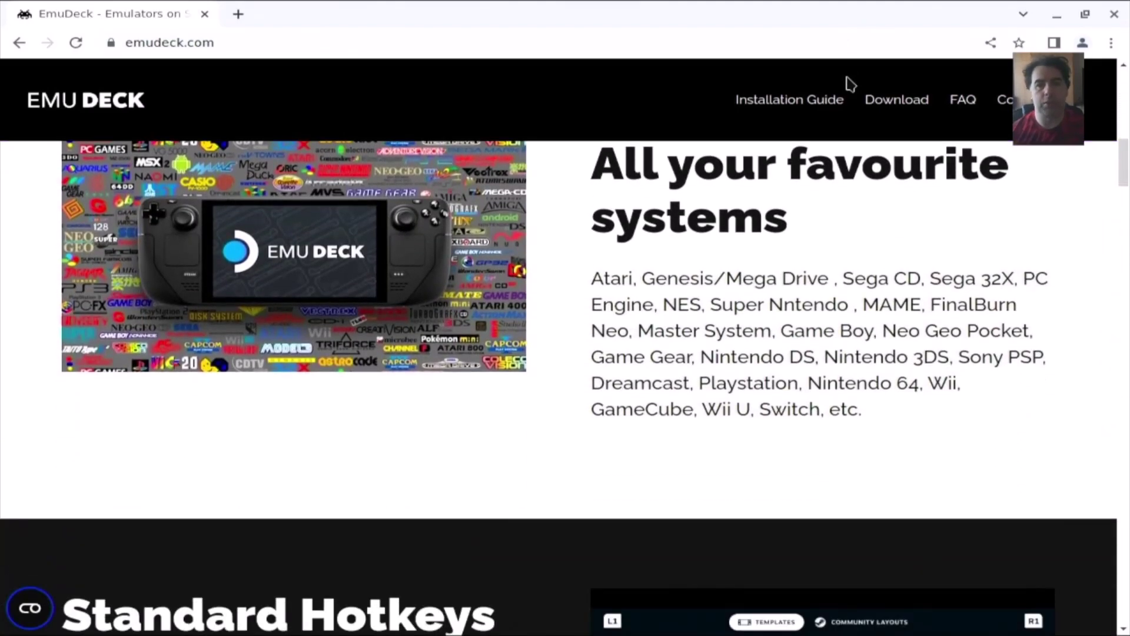
scroll(850, 84, down, 1)
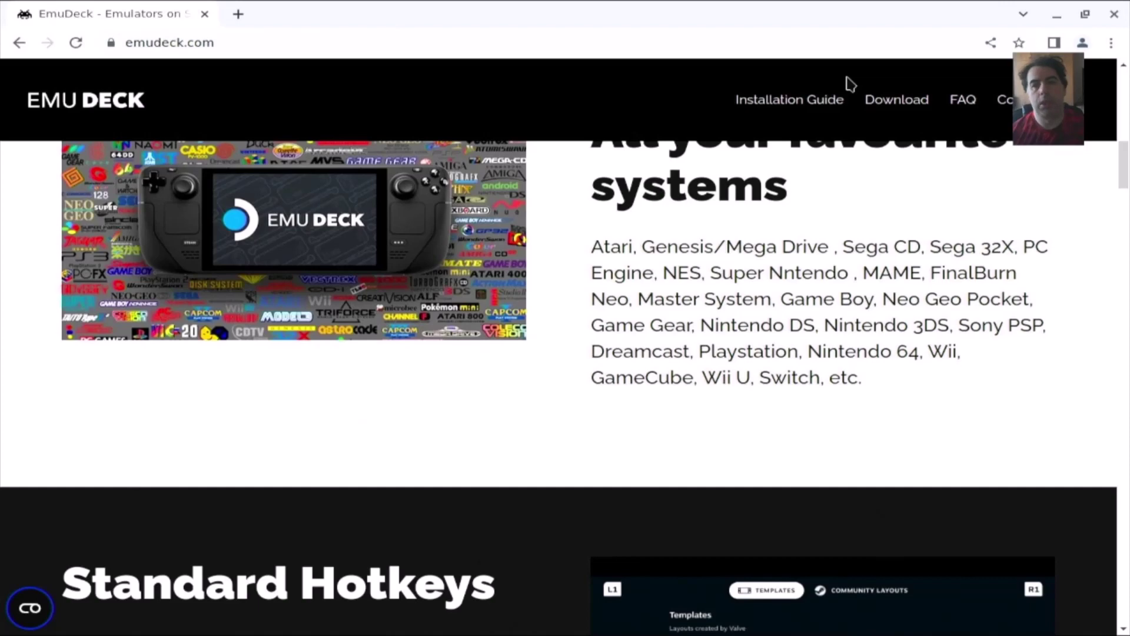
scroll(850, 84, down, 1)
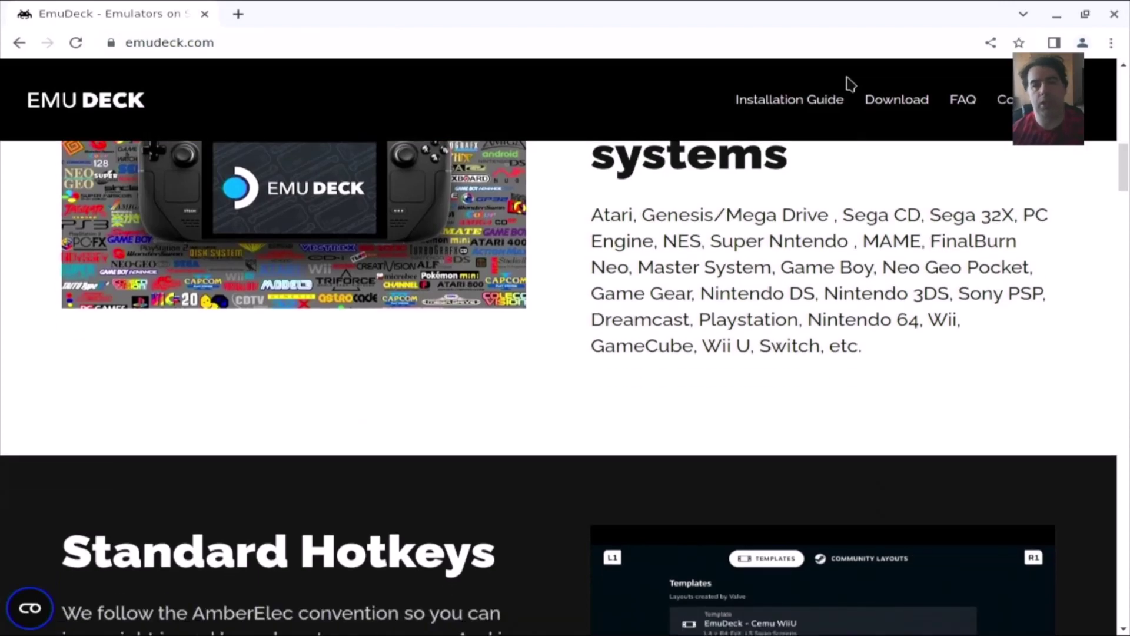
scroll(850, 85, down, 2)
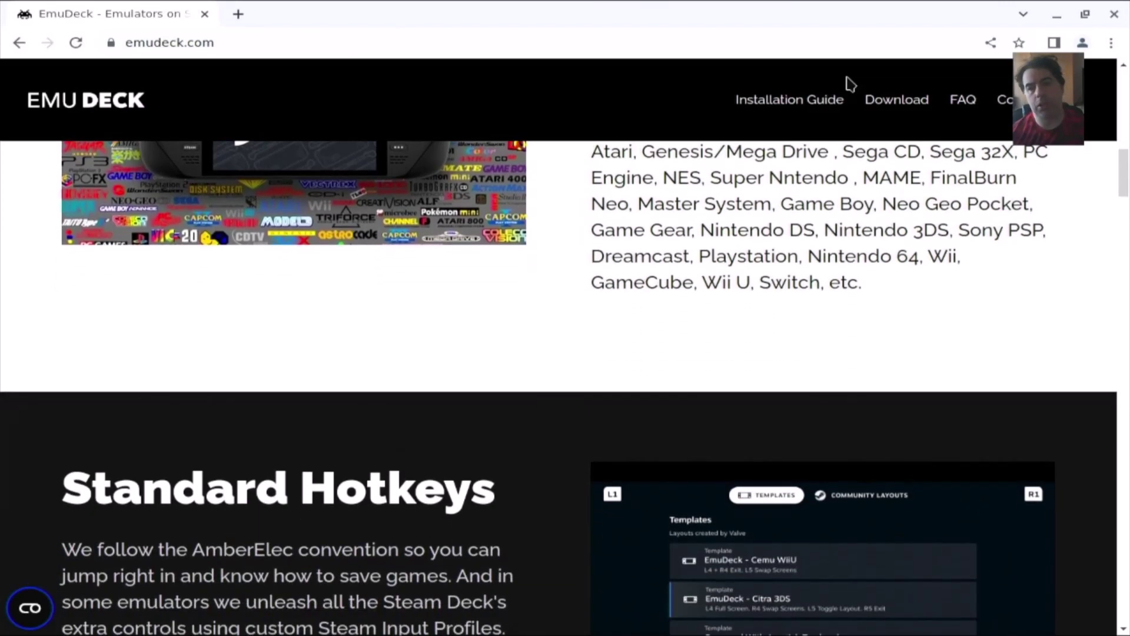
scroll(849, 84, down, 1)
scroll(850, 84, down, 20)
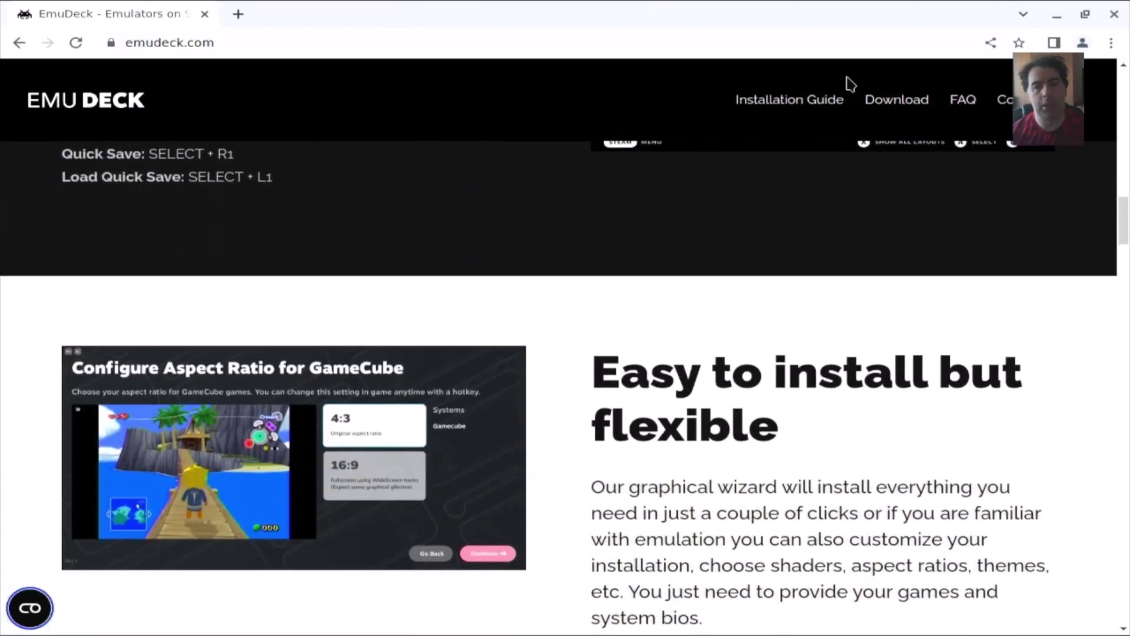
scroll(849, 84, down, 10)
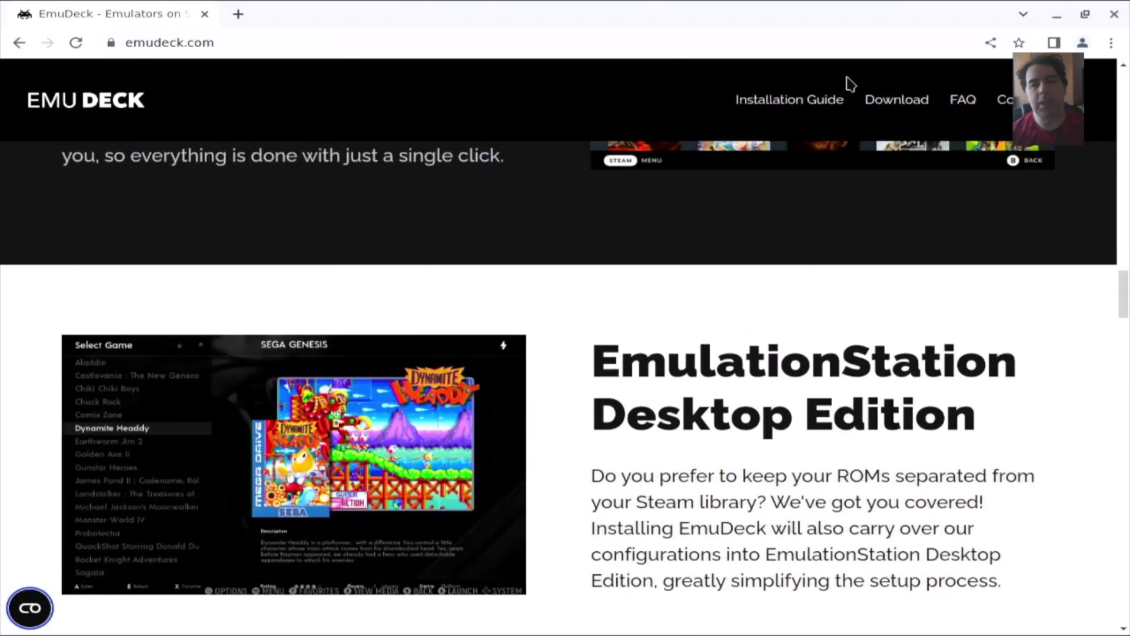
scroll(850, 84, down, 1)
scroll(849, 84, down, 10)
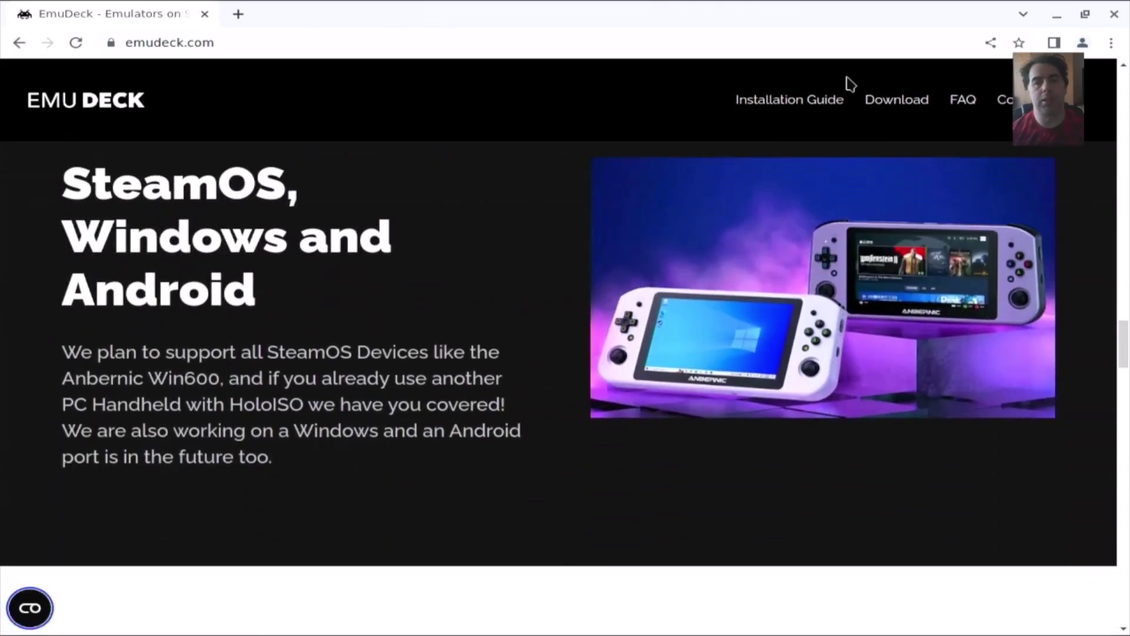
scroll(850, 84, down, 1)
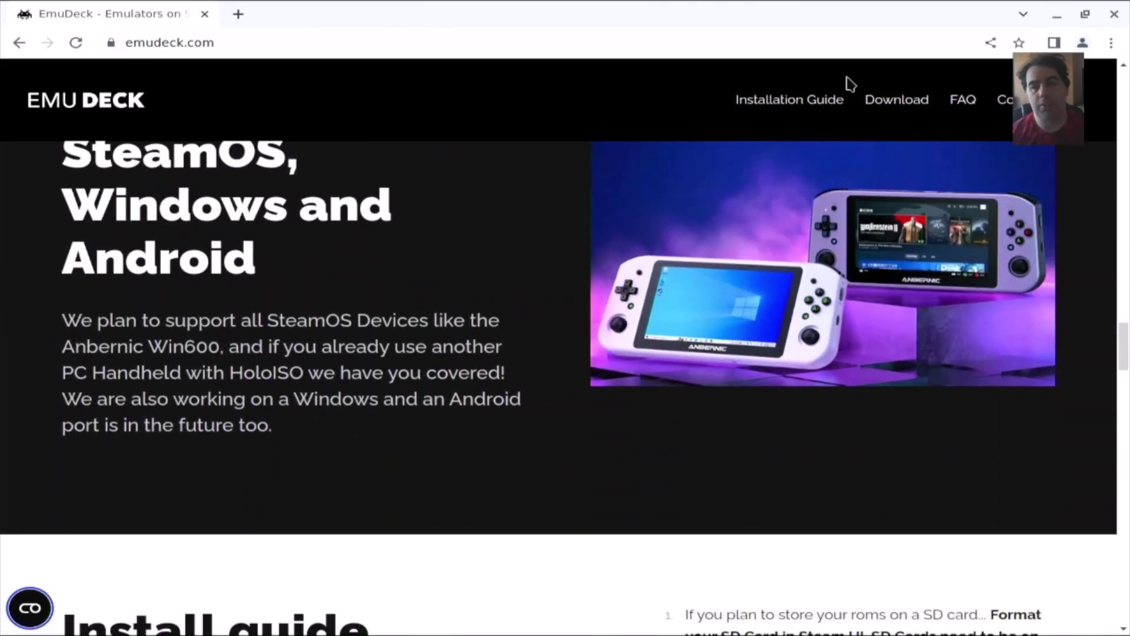
scroll(849, 84, down, 15)
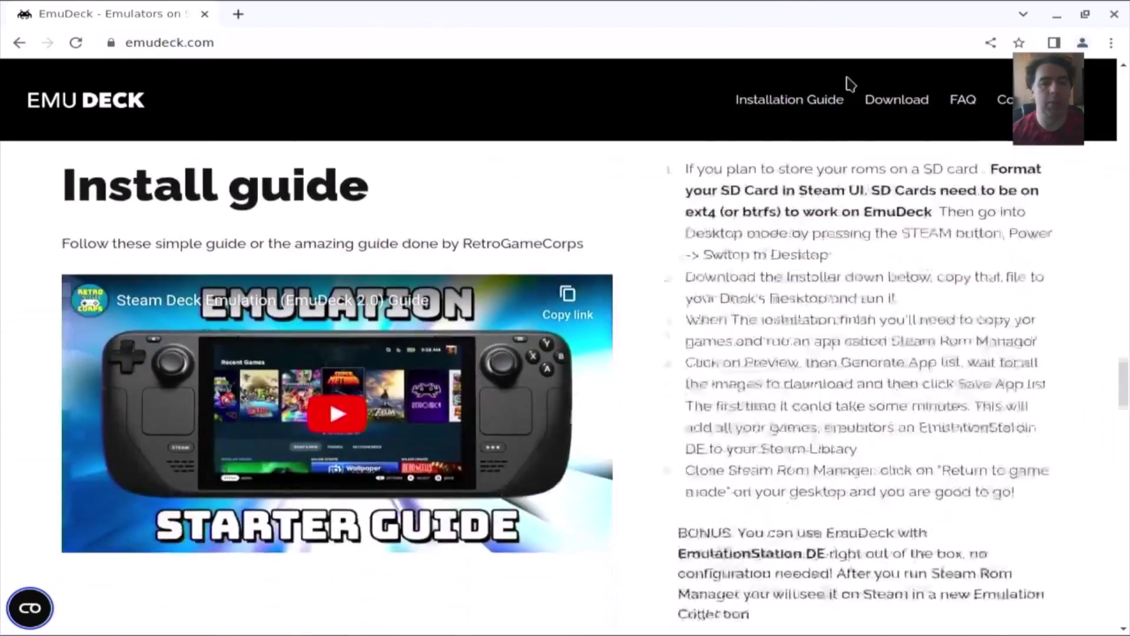
scroll(850, 84, up, 1)
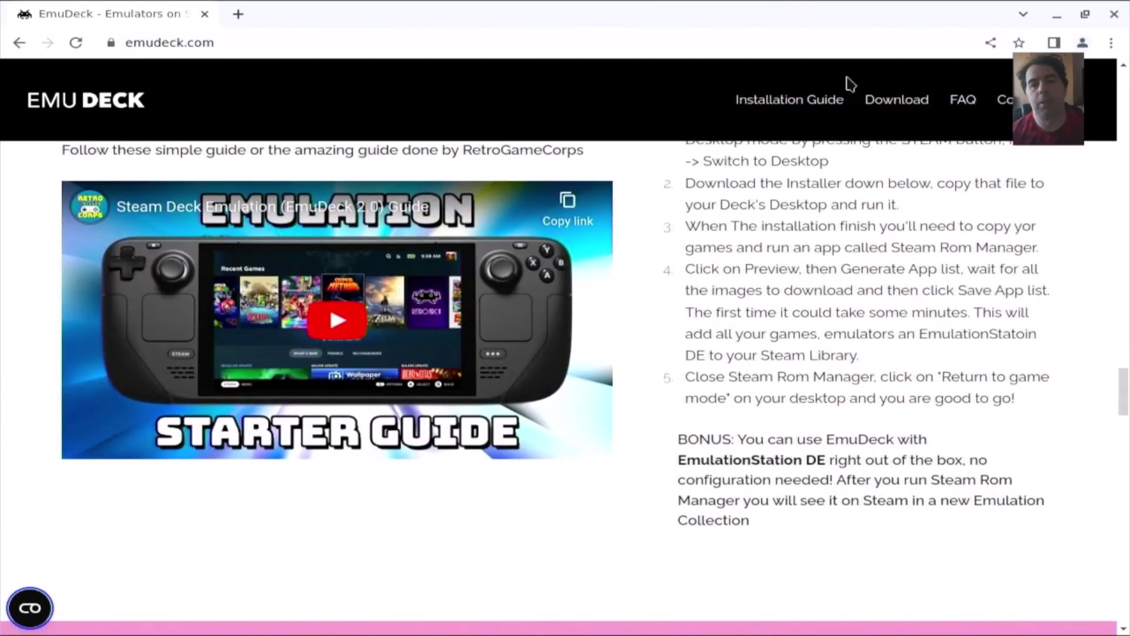
scroll(849, 84, down, 1)
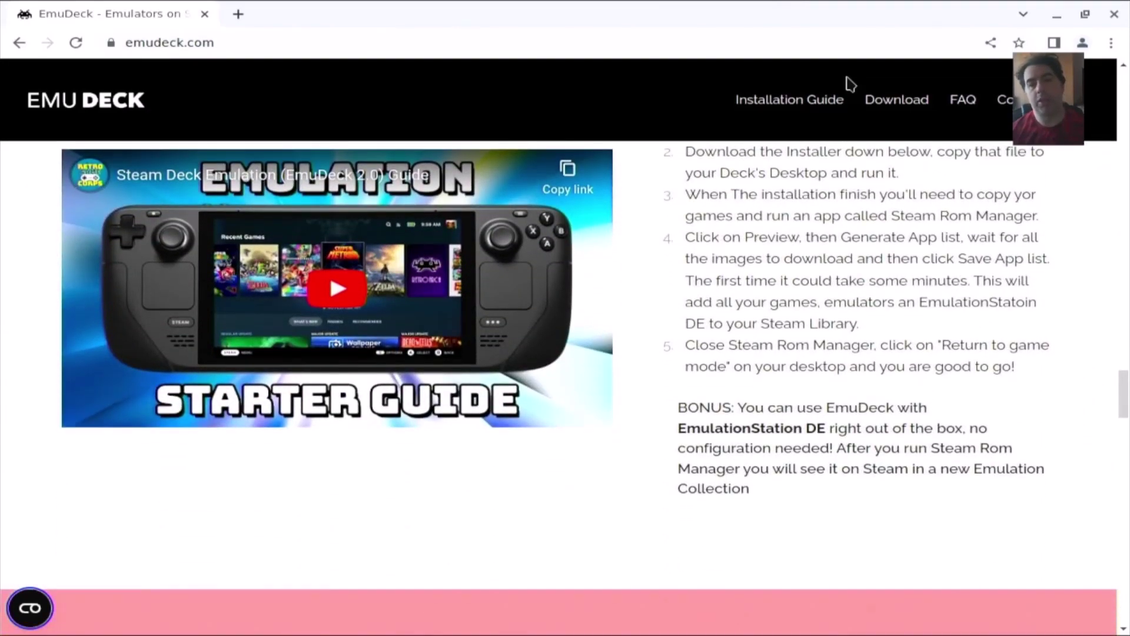
scroll(849, 85, down, 1)
scroll(850, 84, up, 6)
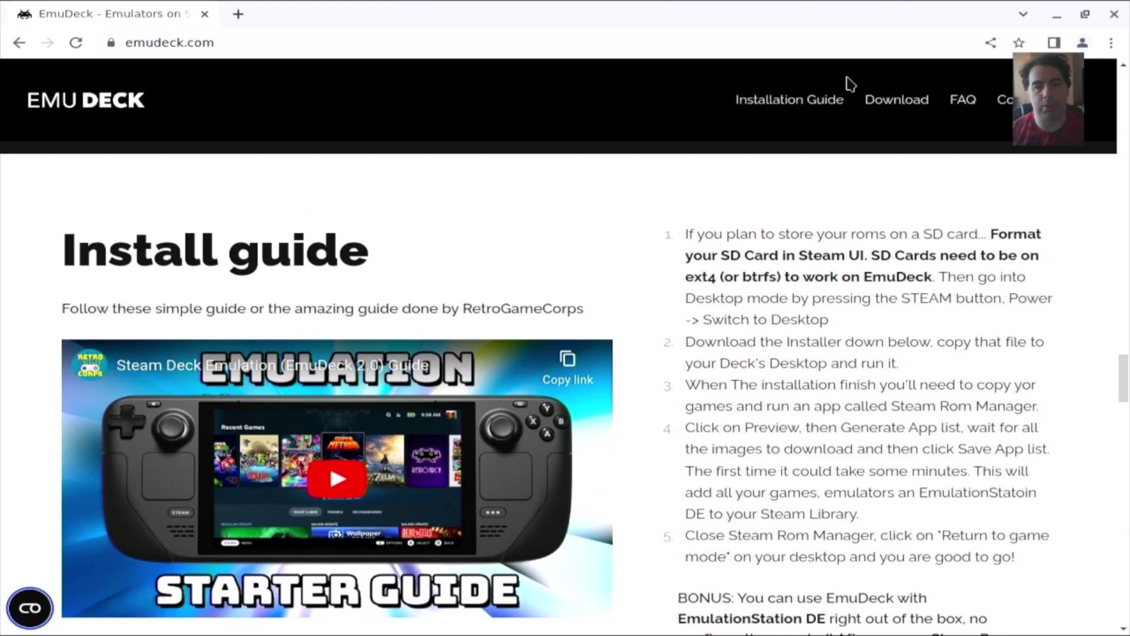
scroll(850, 84, down, 1)
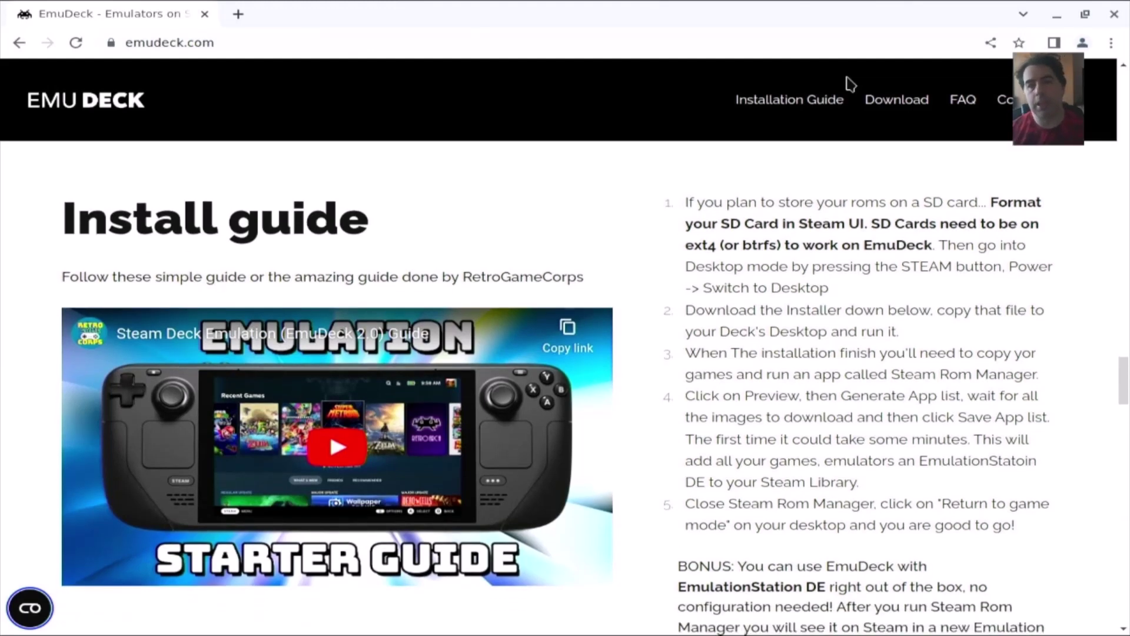
scroll(849, 84, down, 1)
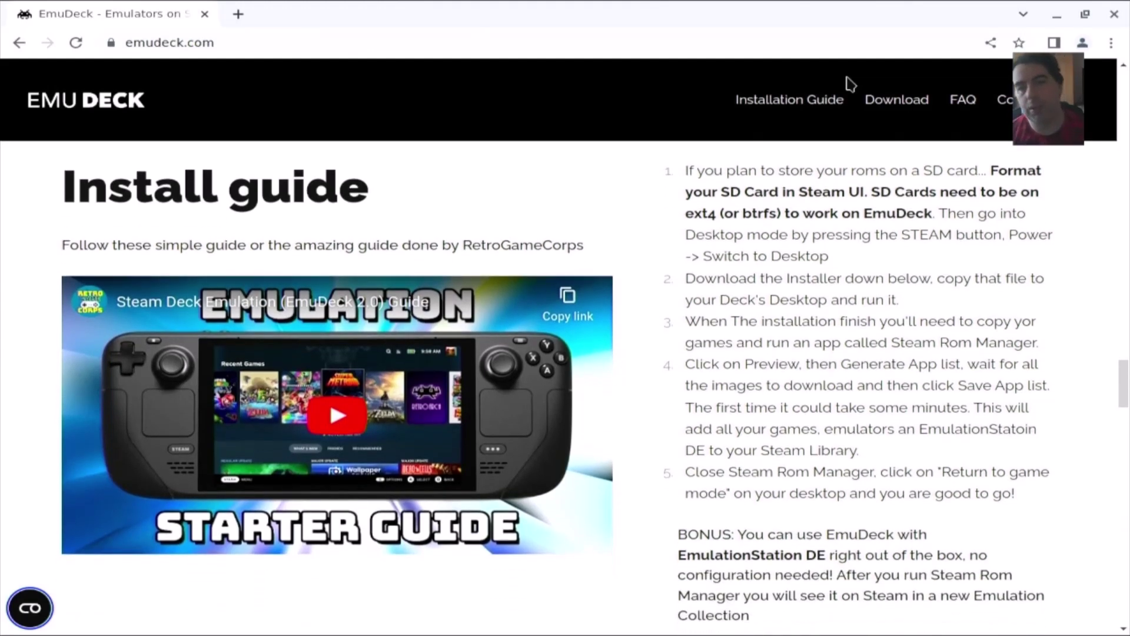
scroll(850, 84, up, 1)
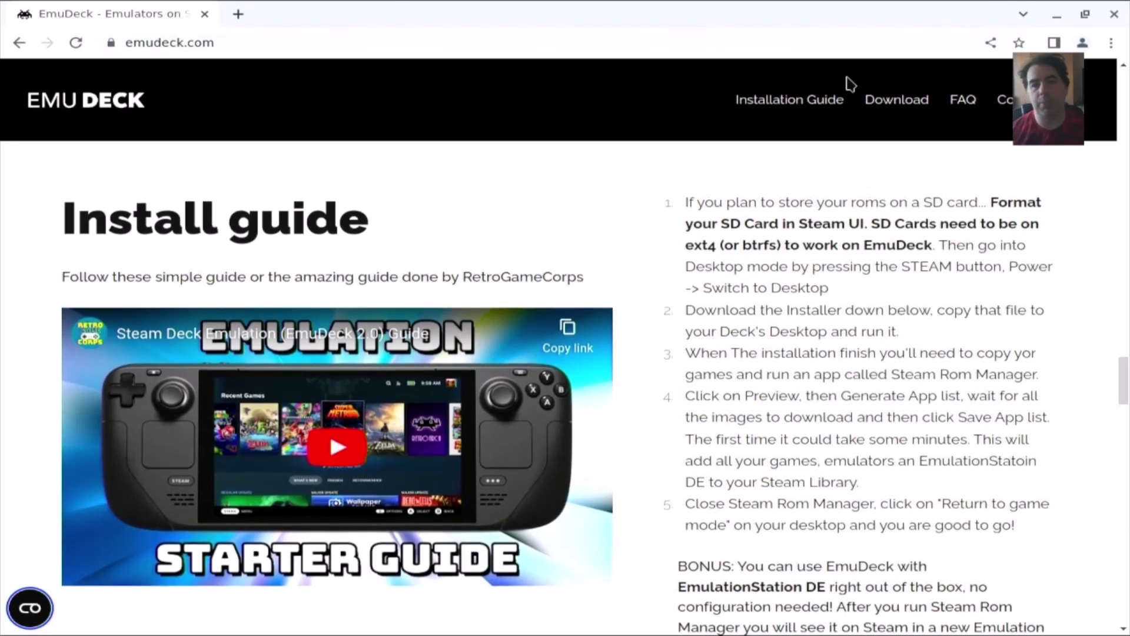
scroll(849, 84, down, 1)
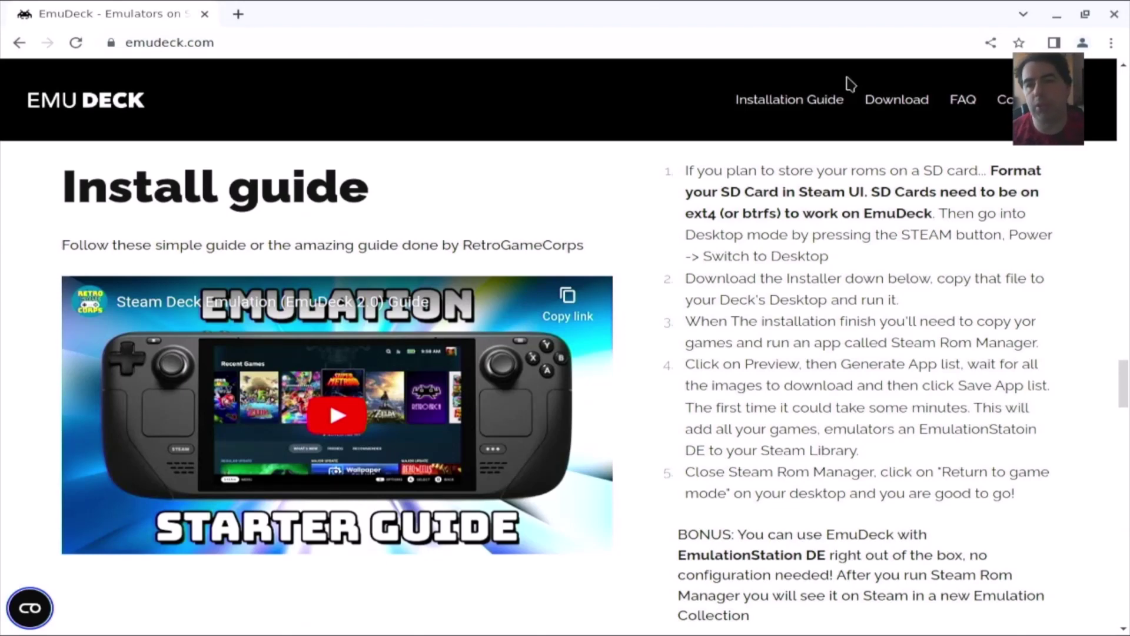
scroll(850, 84, down, 1)
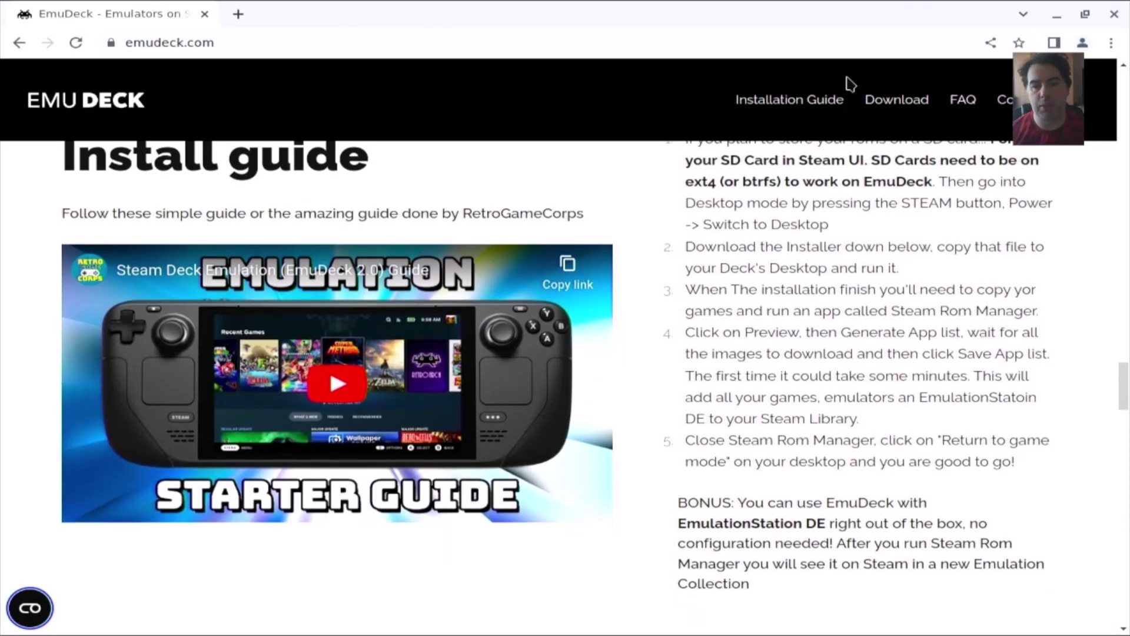
scroll(850, 85, down, 3)
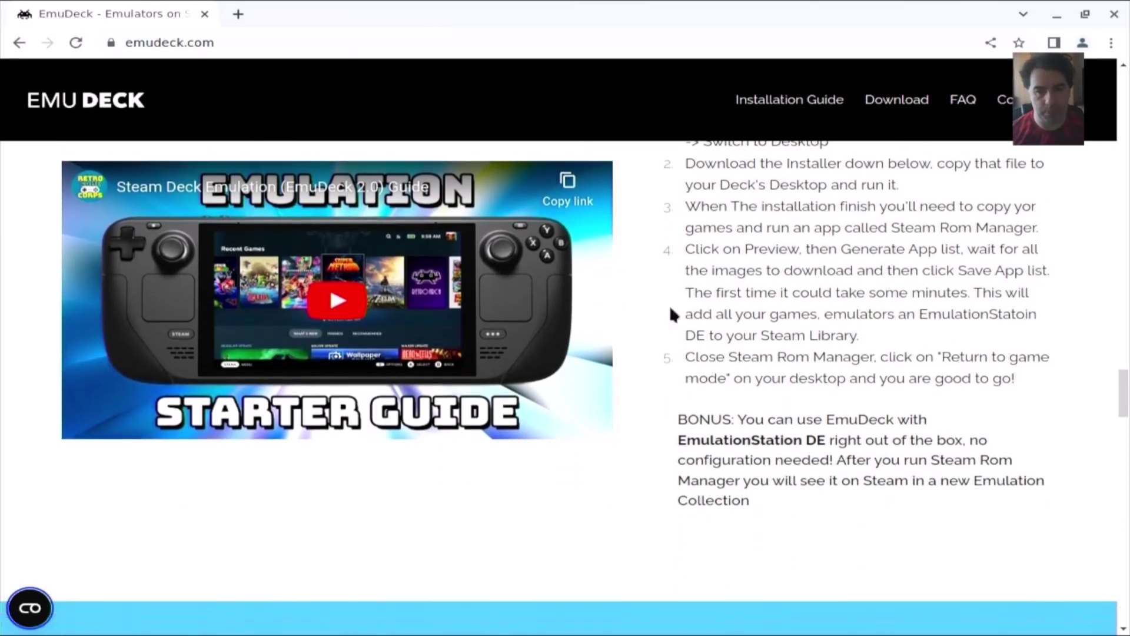
scroll(571, 560, down, 1)
scroll(642, 500, down, 1)
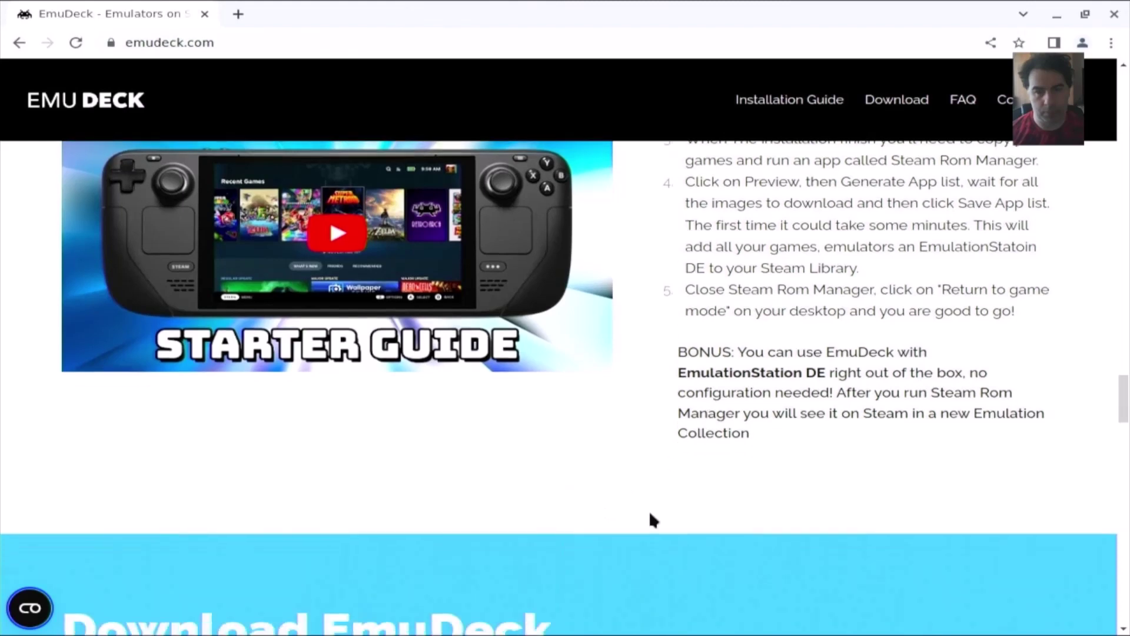
Step: Download the EmuDeck.desktop installer, acknowledge the notice, and show it in the Downloads folder
scroll(648, 510, down, 10)
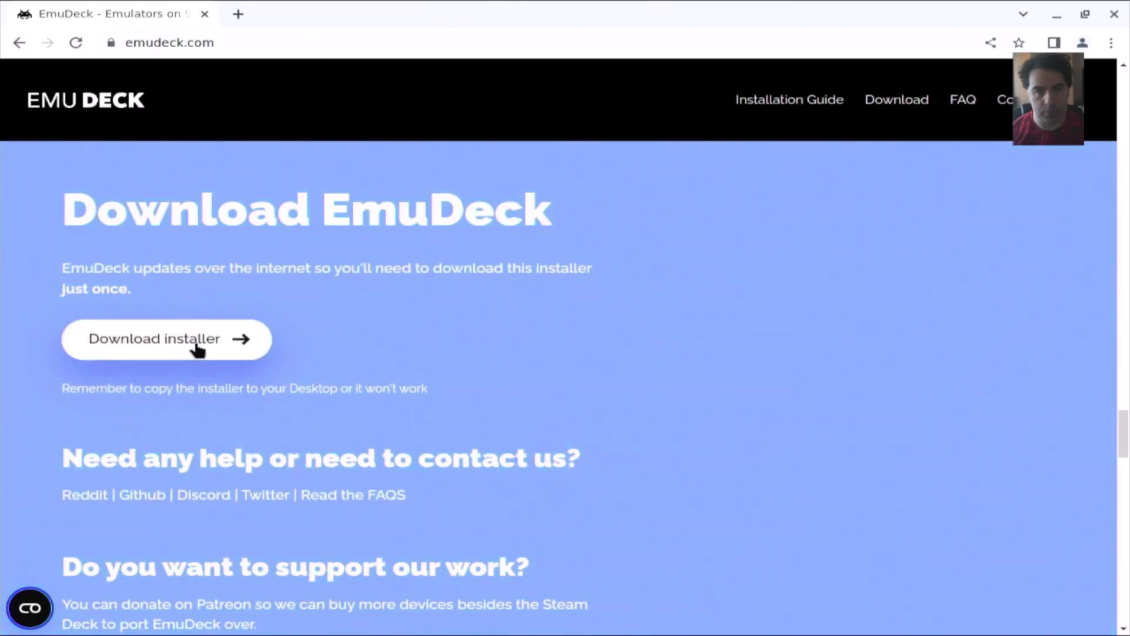
click(197, 354)
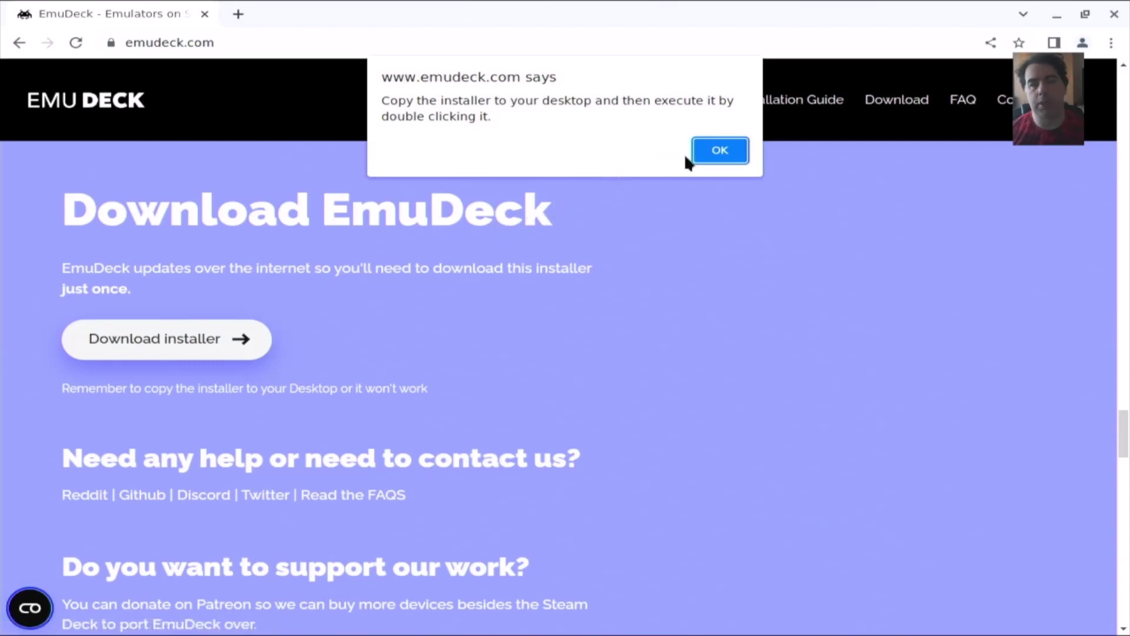
click(706, 151)
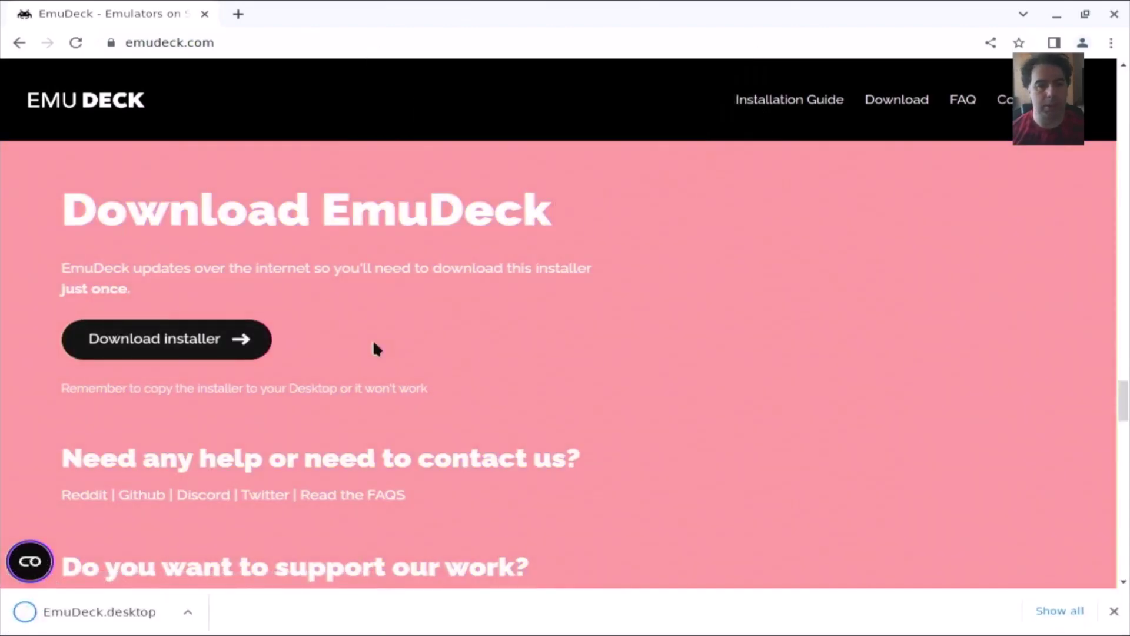
click(193, 621)
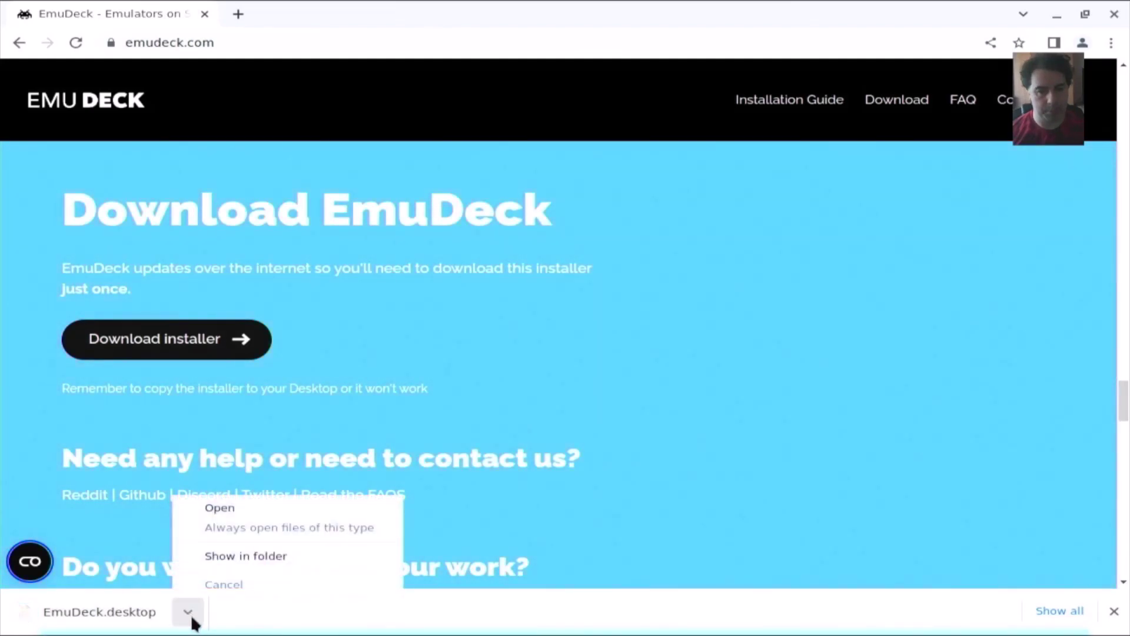
click(239, 556)
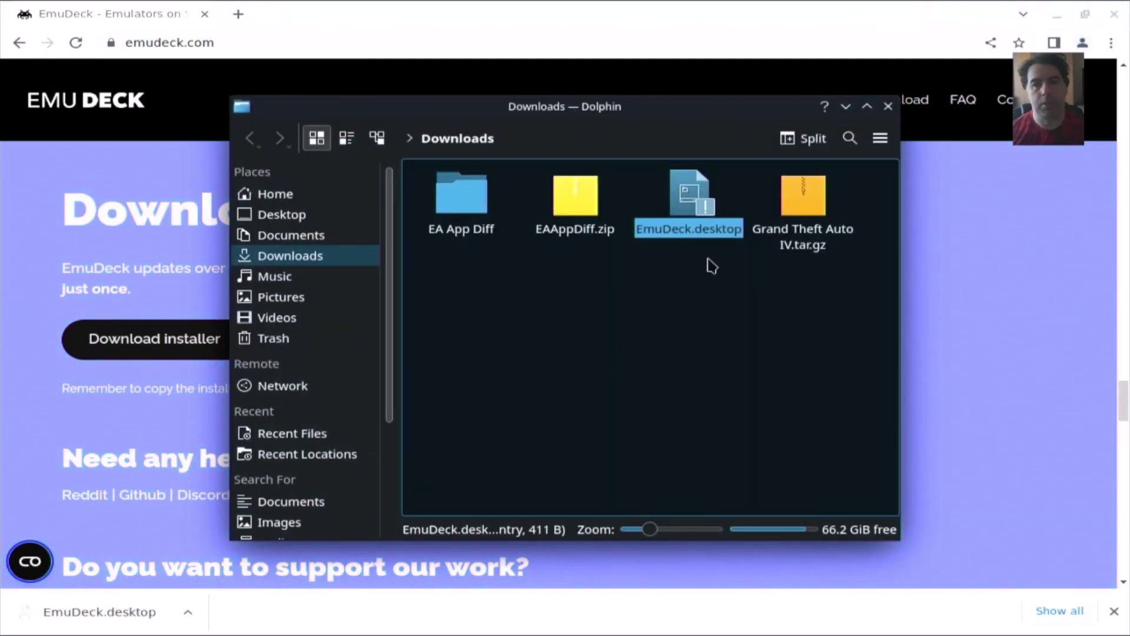
Step: Copy the EmuDeck.desktop file, then close both Dolphin and Chrome
right_click(695, 213)
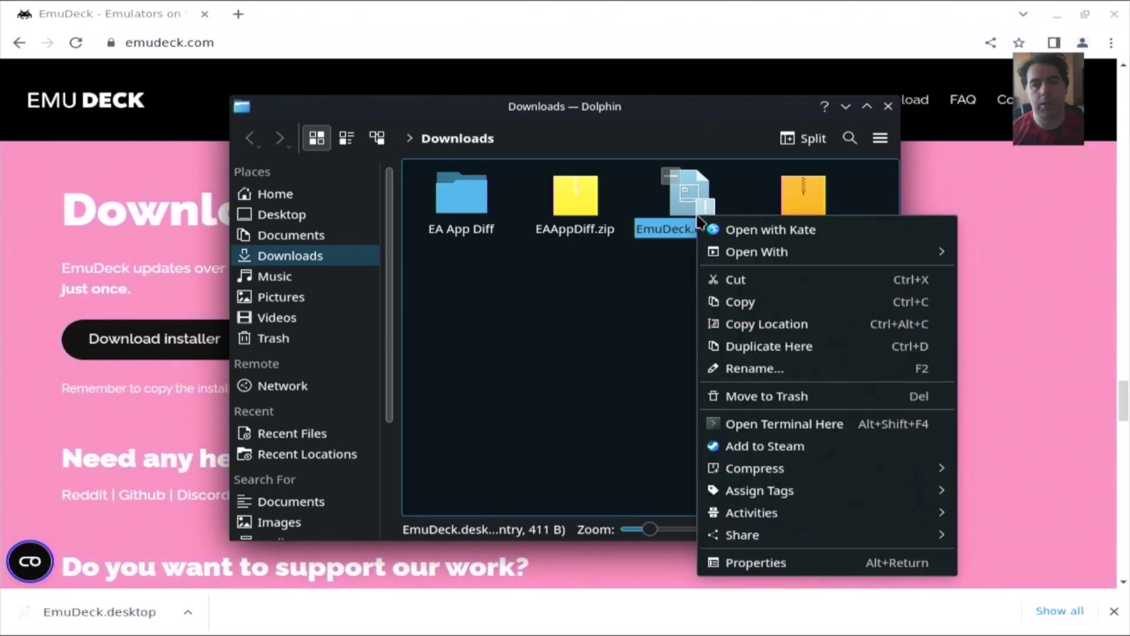
click(730, 303)
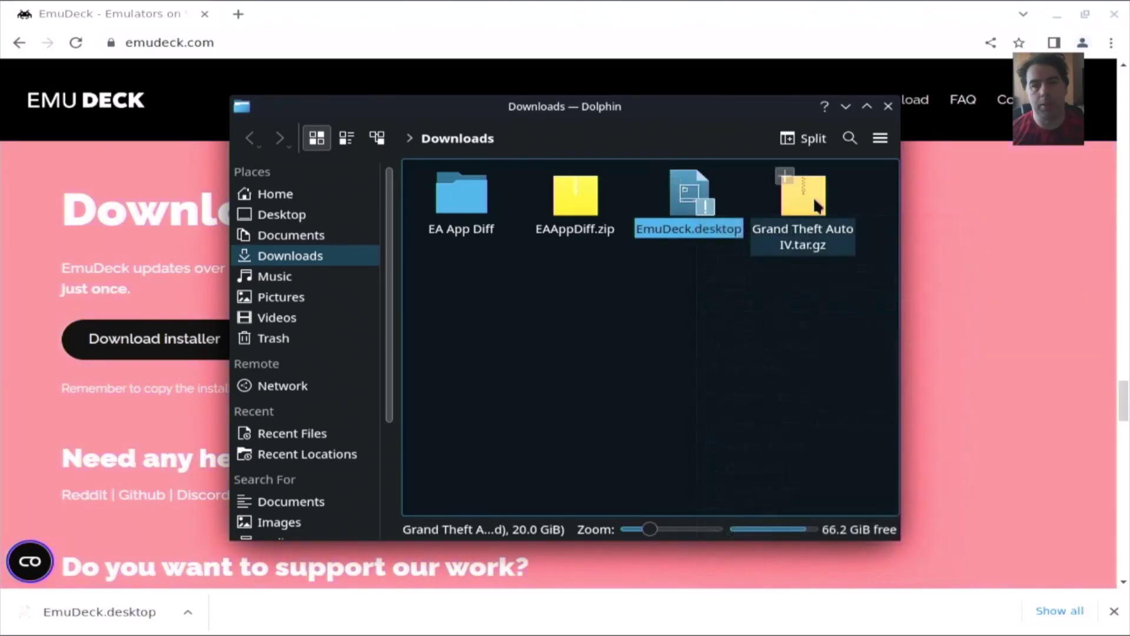
click(888, 107)
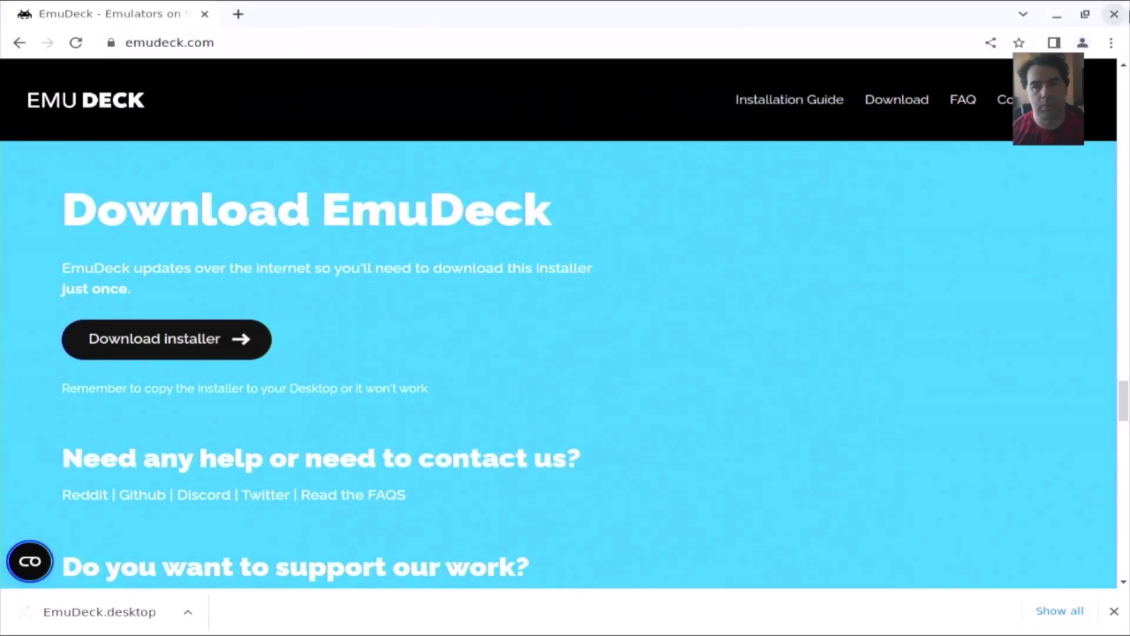
click(1113, 14)
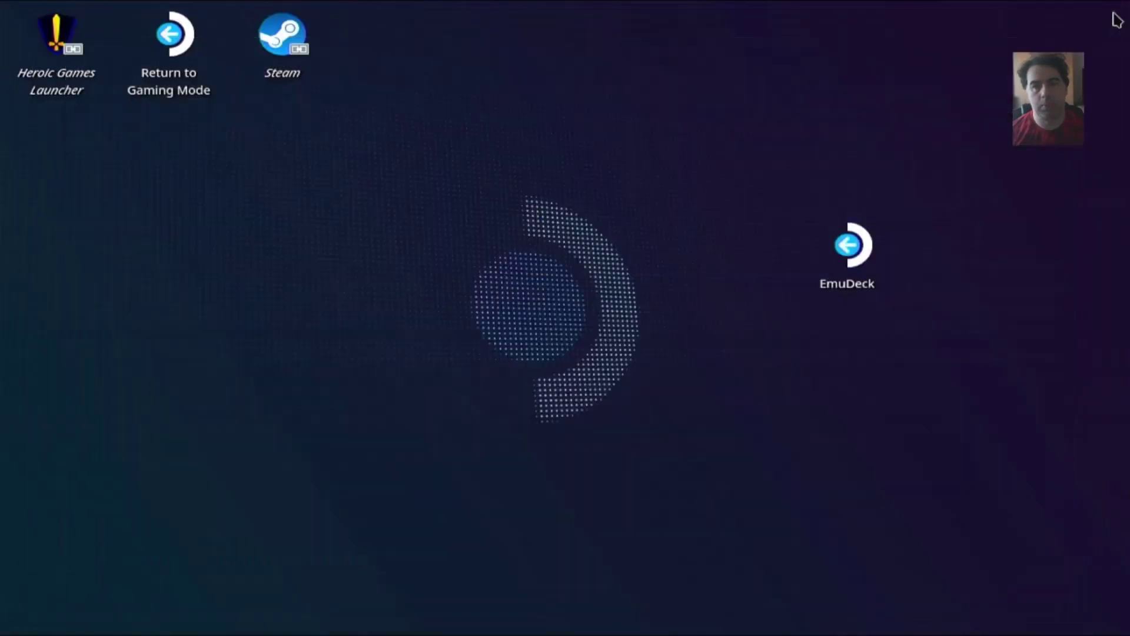
Step: Paste the EmuDeck launcher onto the desktop, skip the existing-file conflict, and start EmuDeck
right_click(604, 341)
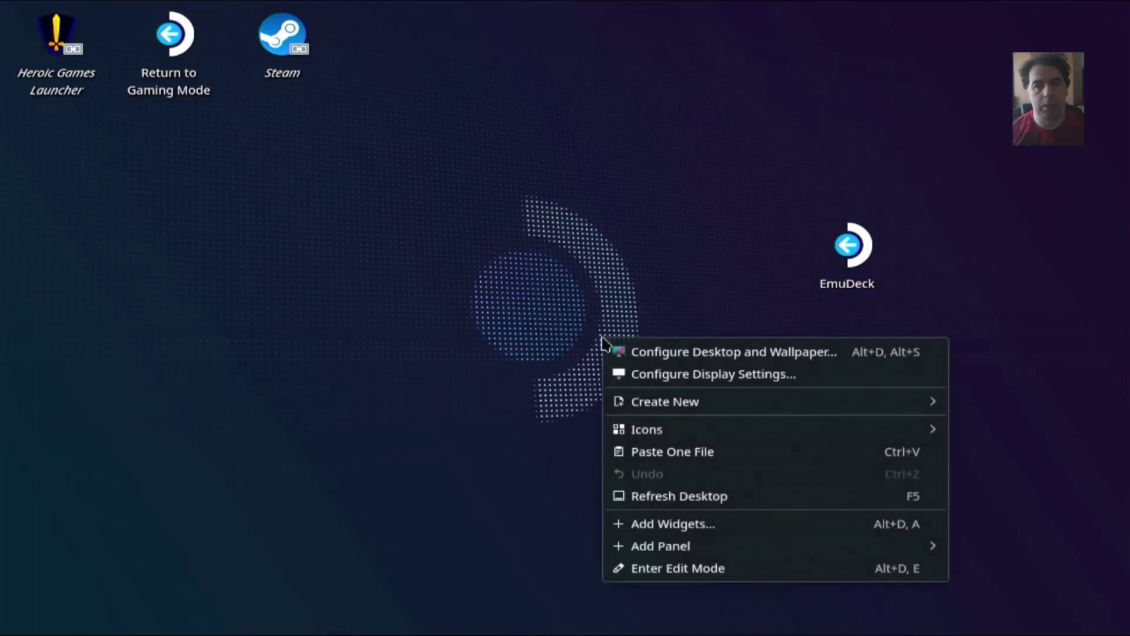
click(633, 451)
key(Escape)
double_click(876, 279)
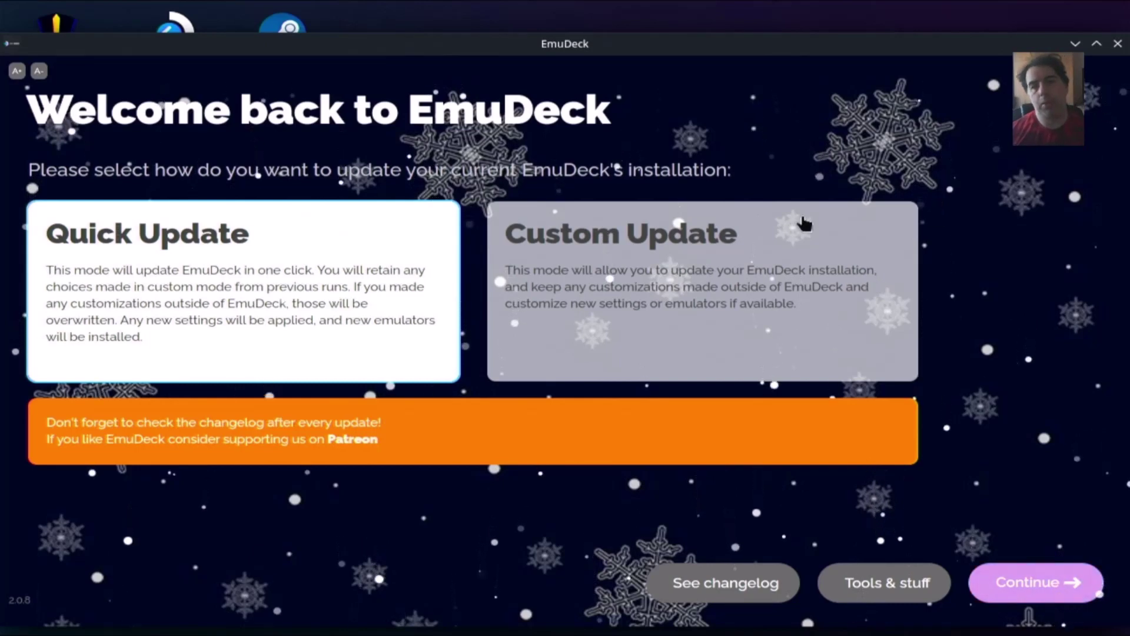
Step: Pick Quick Update, continue to the rom storage choice, go back, and close EmuDeck
click(765, 246)
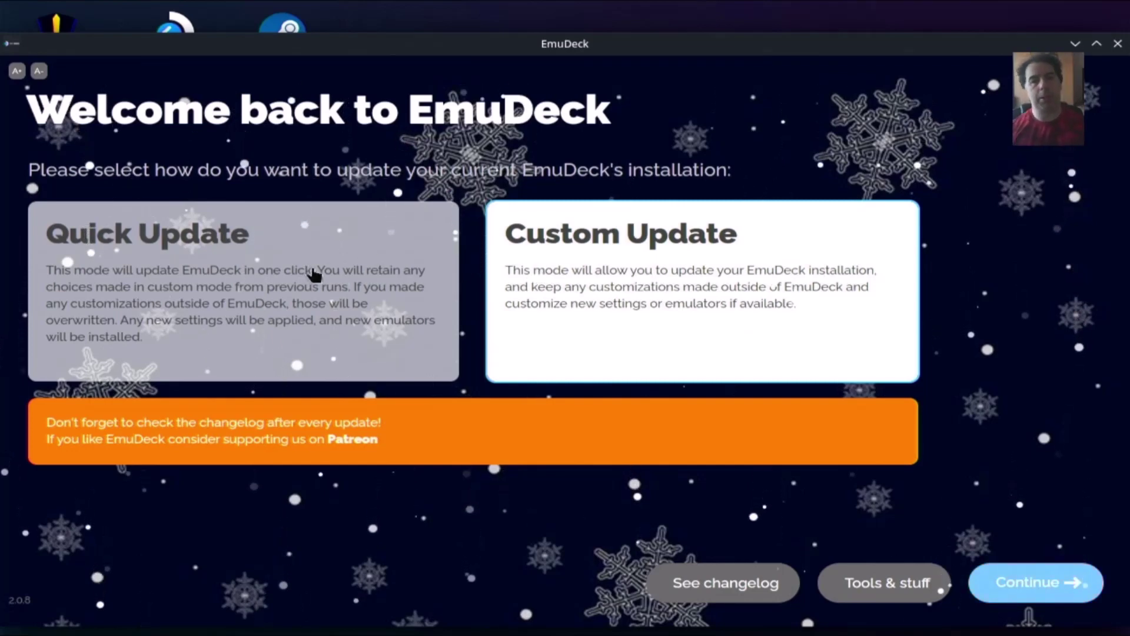
click(312, 274)
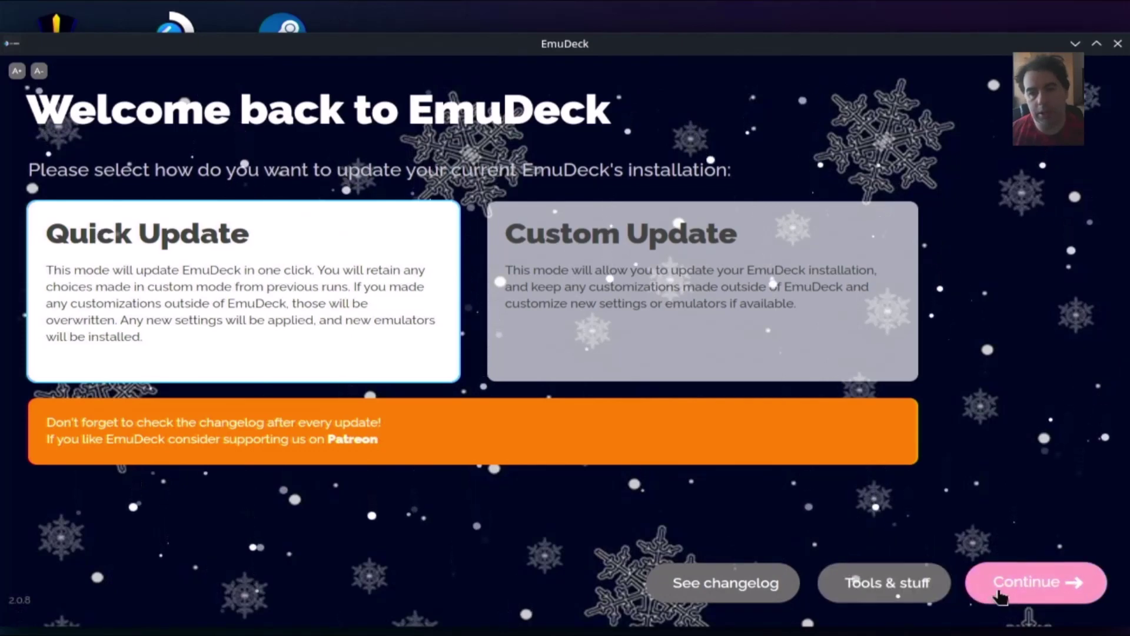
click(1036, 583)
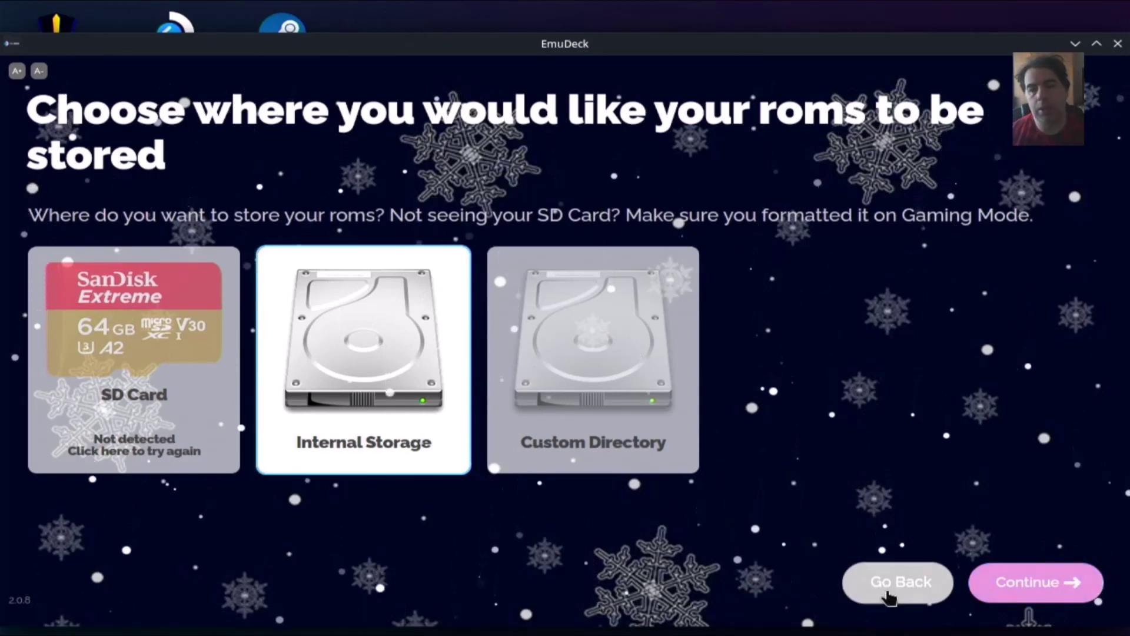
click(891, 596)
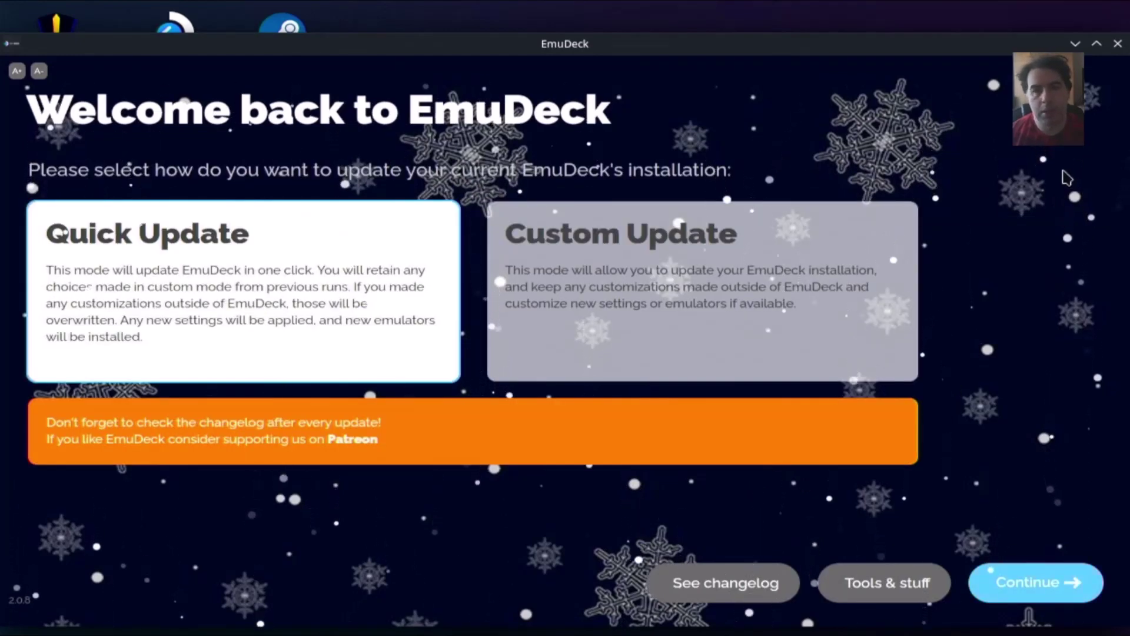
click(1122, 43)
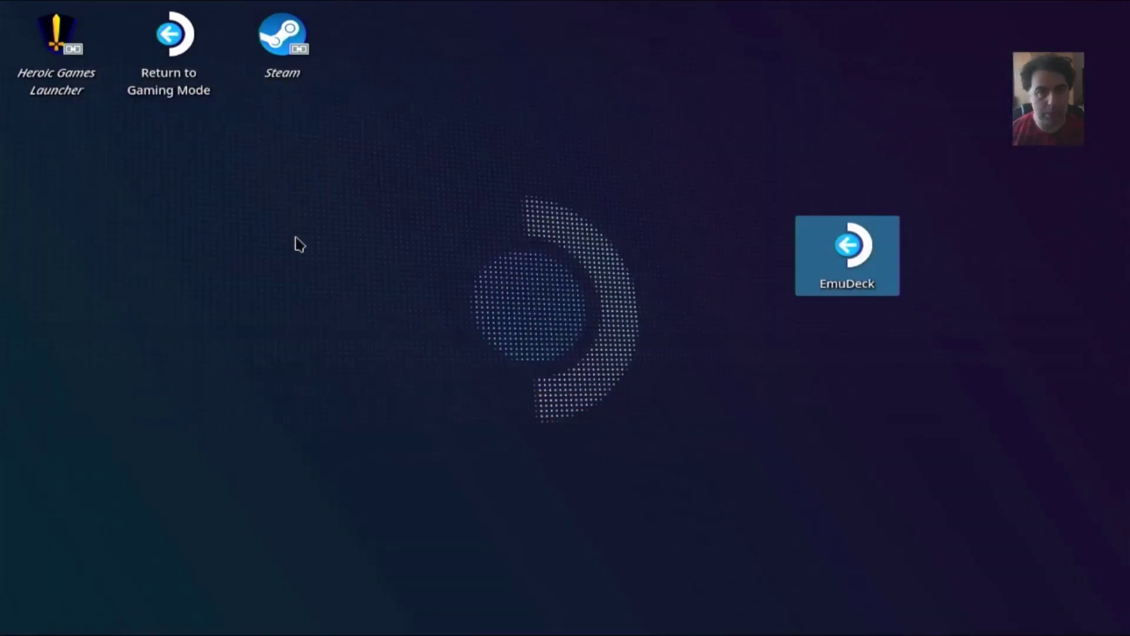
mouse_move(53, 634)
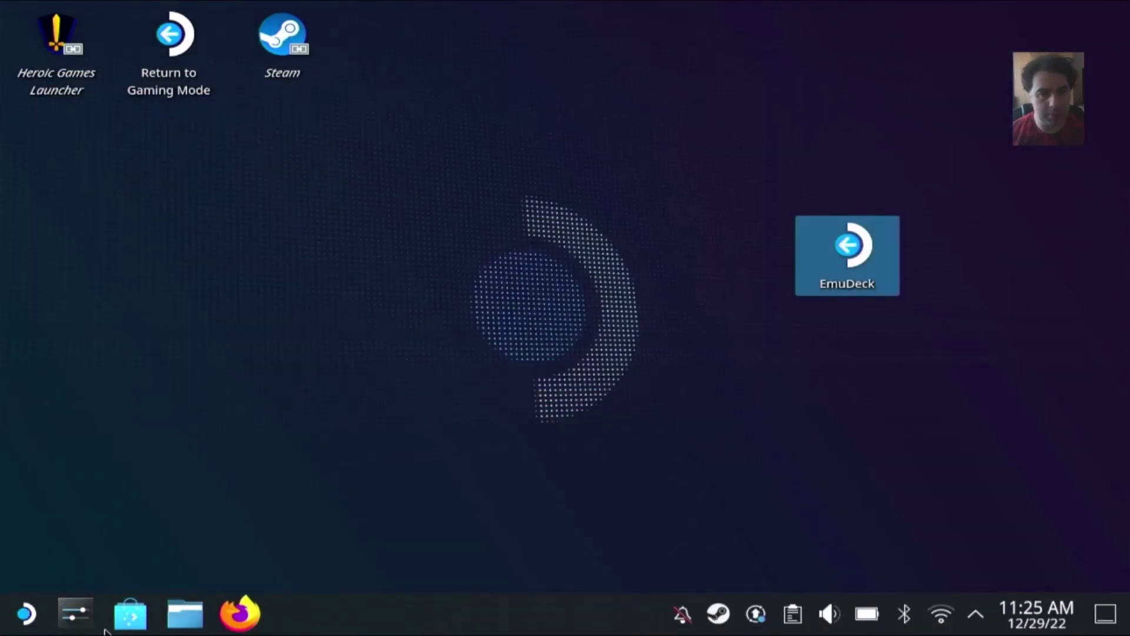
click(124, 624)
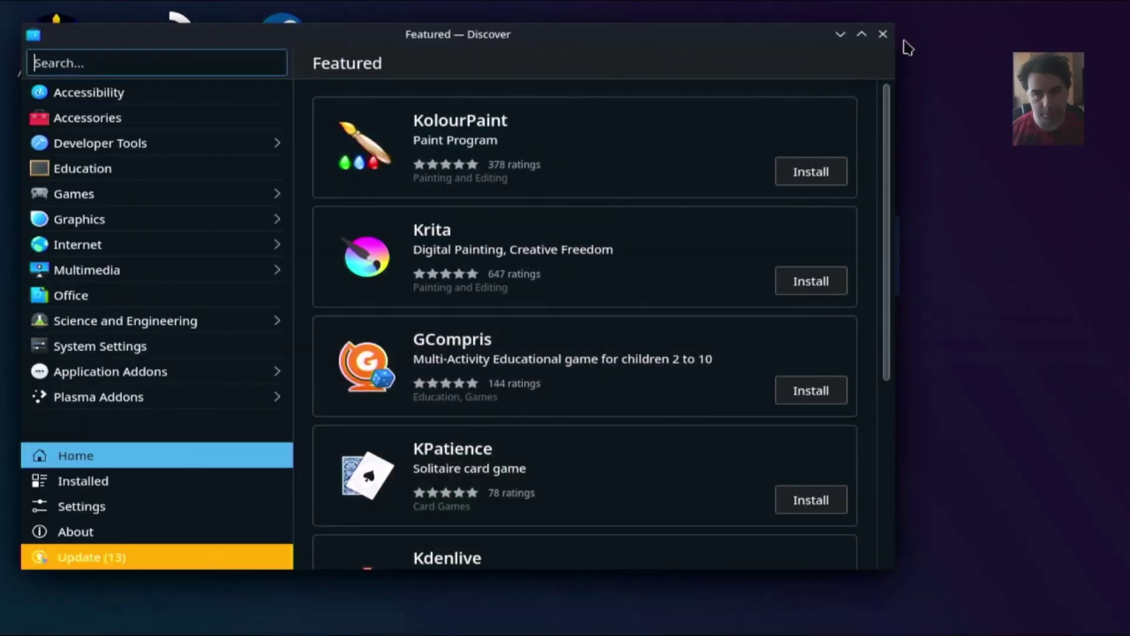
click(881, 34)
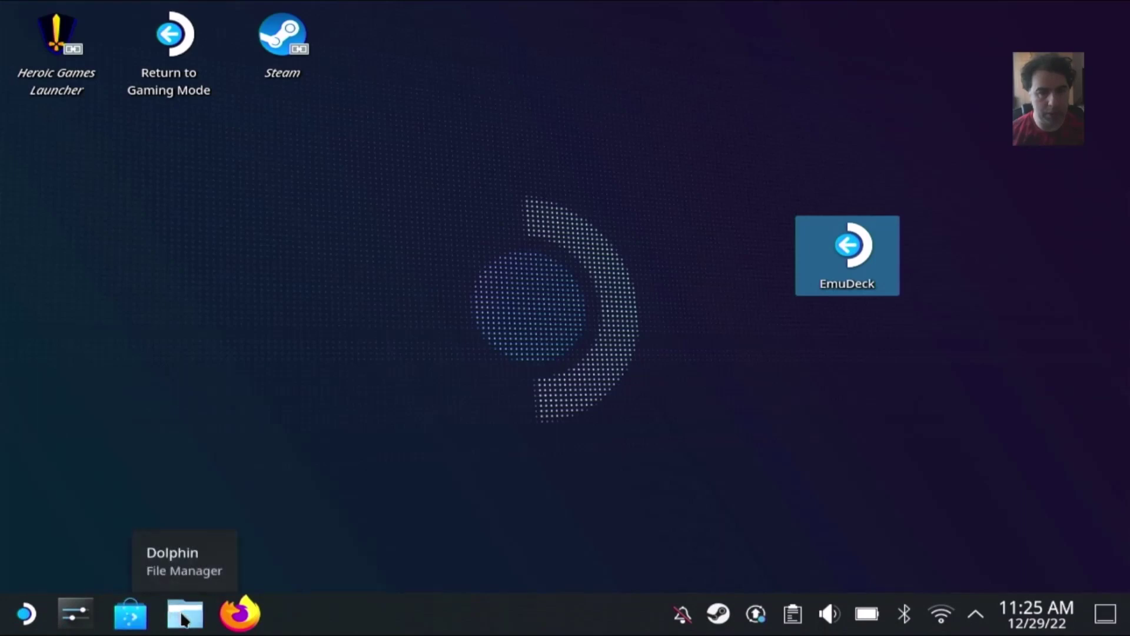
Step: Open Dolphin and browse Home > Emulation, viewing bios before opening the roms folder
click(183, 617)
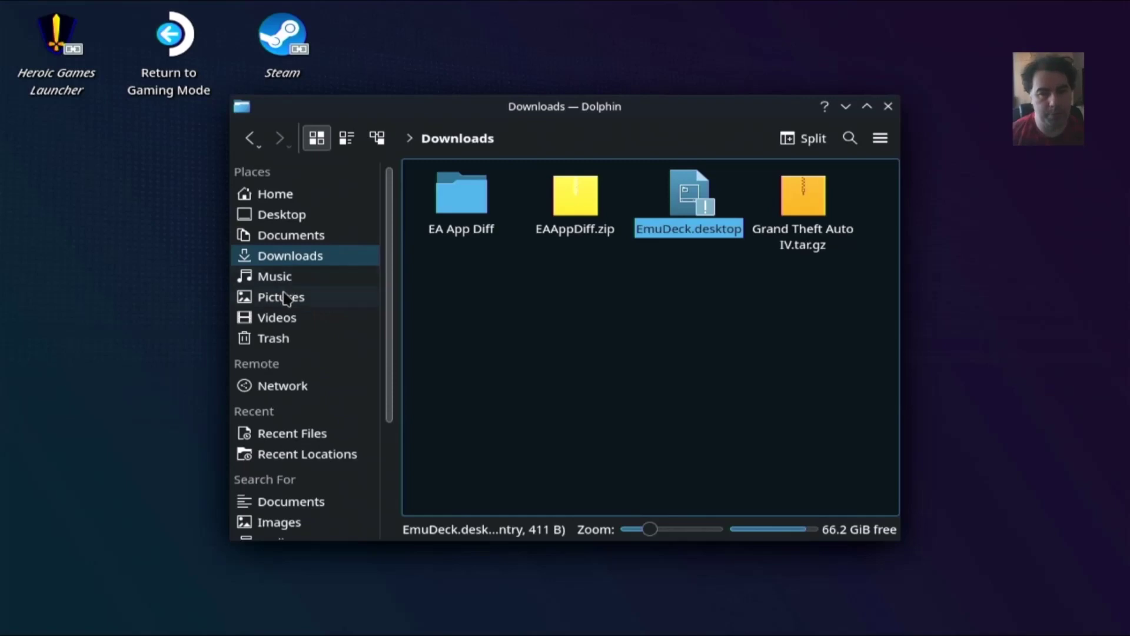
click(275, 193)
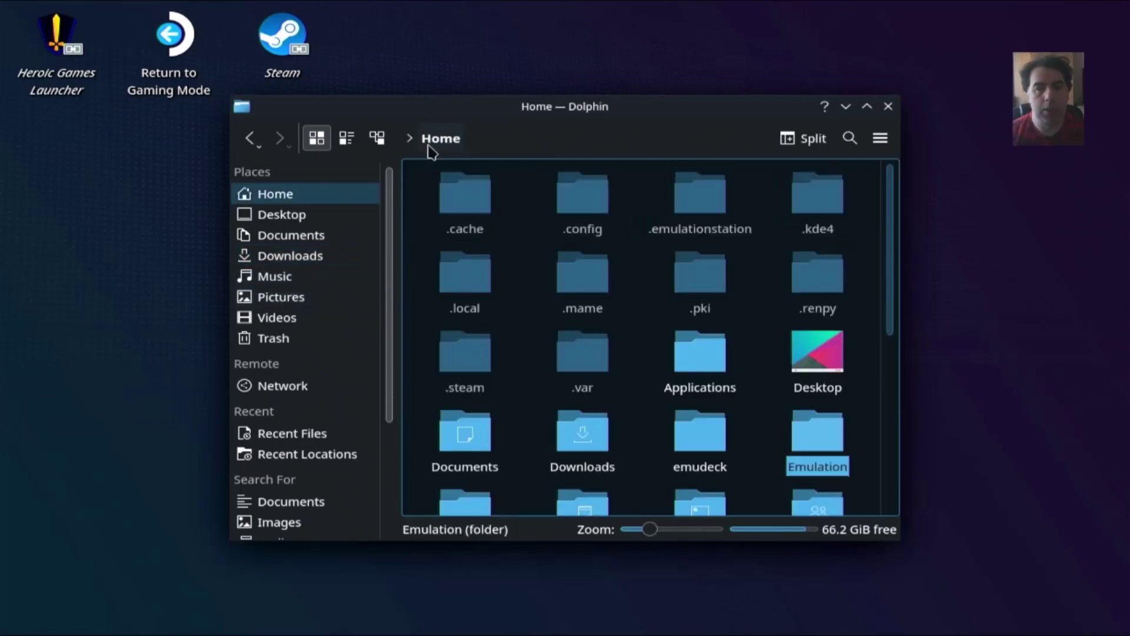
click(818, 437)
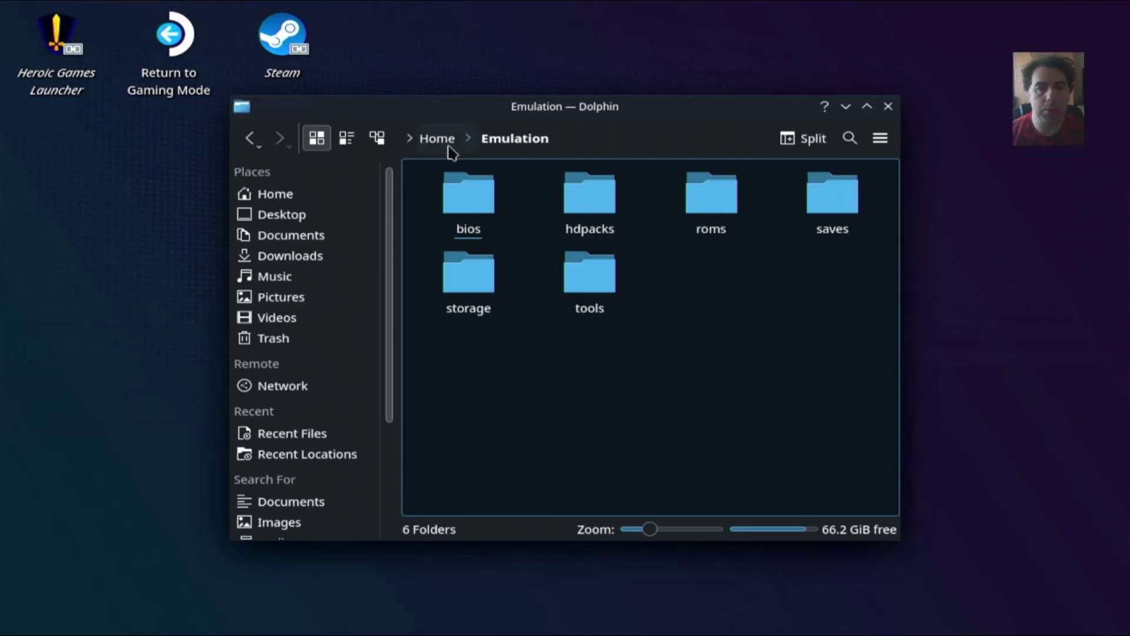
click(453, 208)
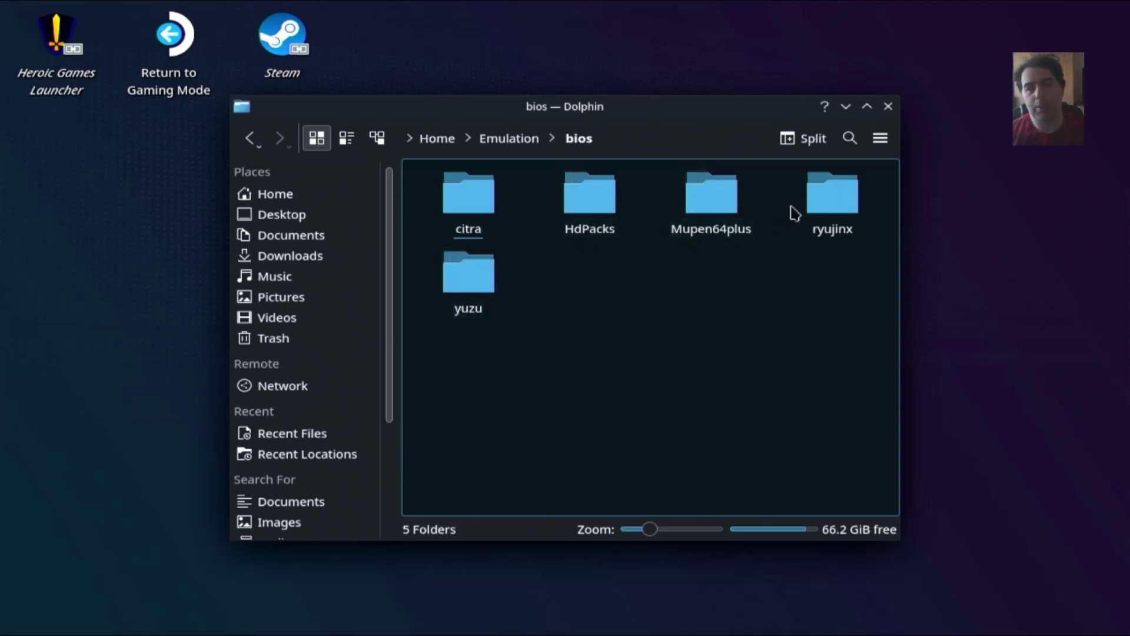
click(522, 140)
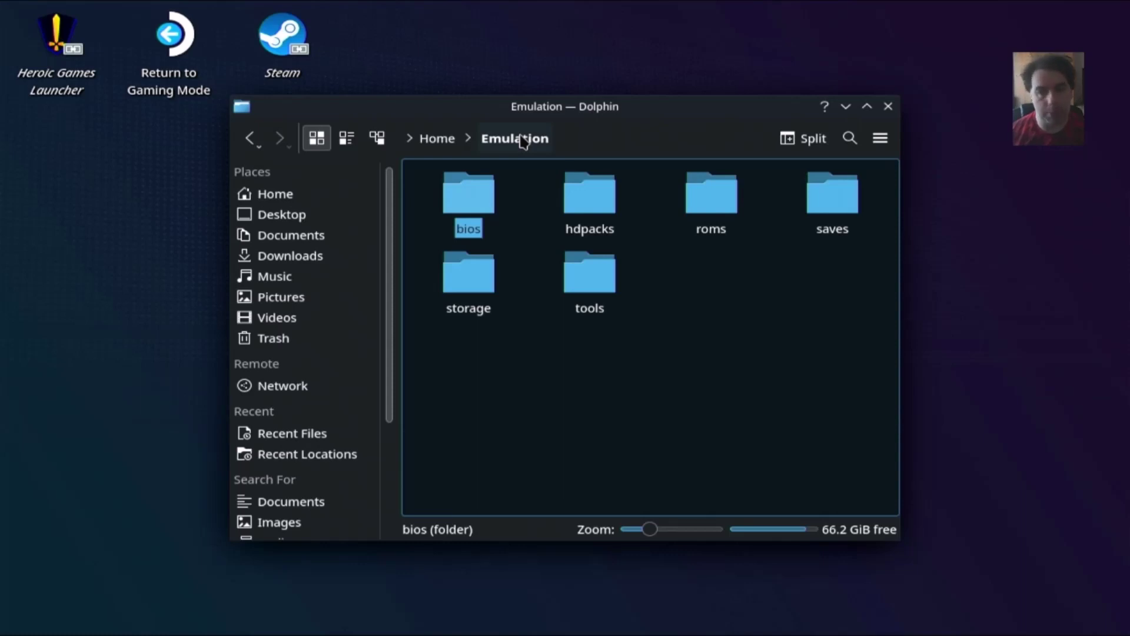
click(673, 130)
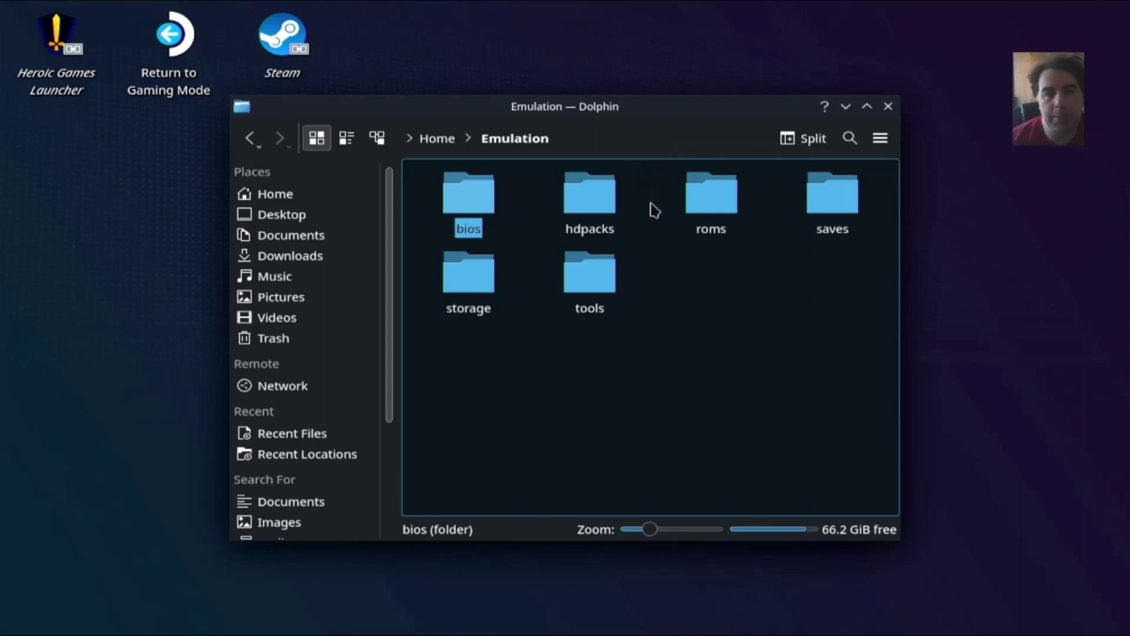
click(718, 209)
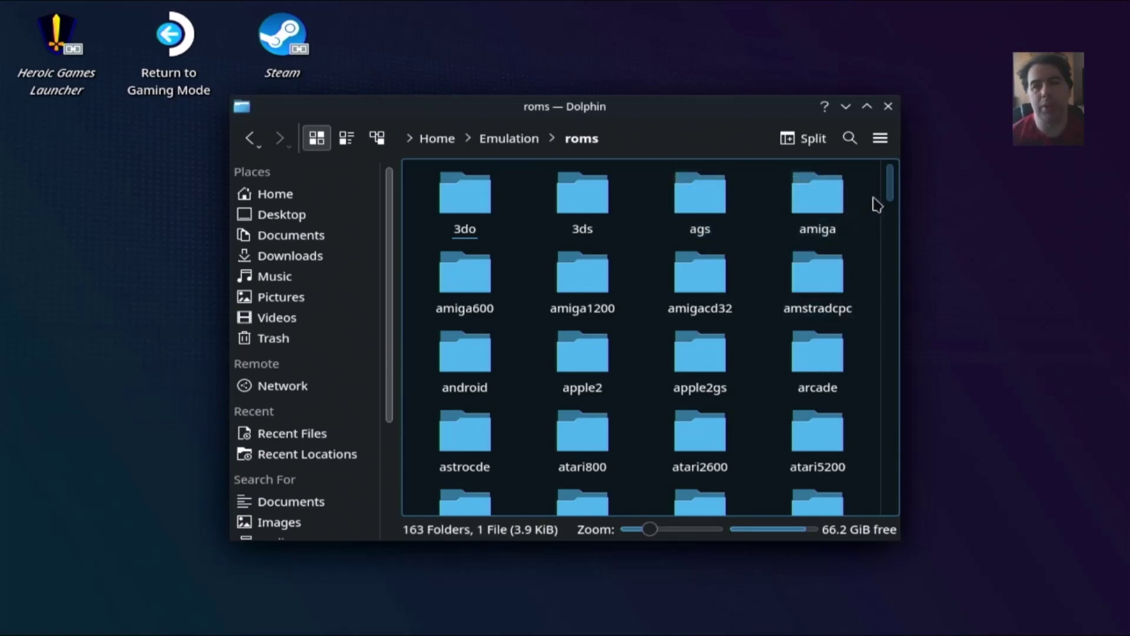
Step: Open roms/ps3 and the MotorStorm - Pacific Rift folder, then view its PS3_UPDATE contents
drag(889, 198, 848, 423)
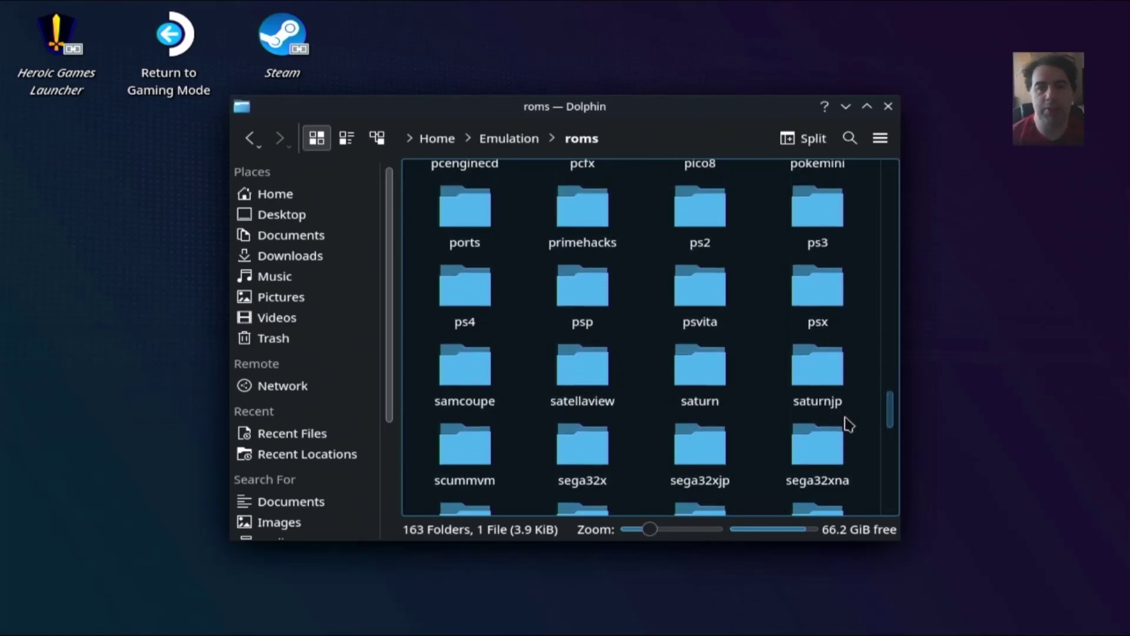
double_click(816, 233)
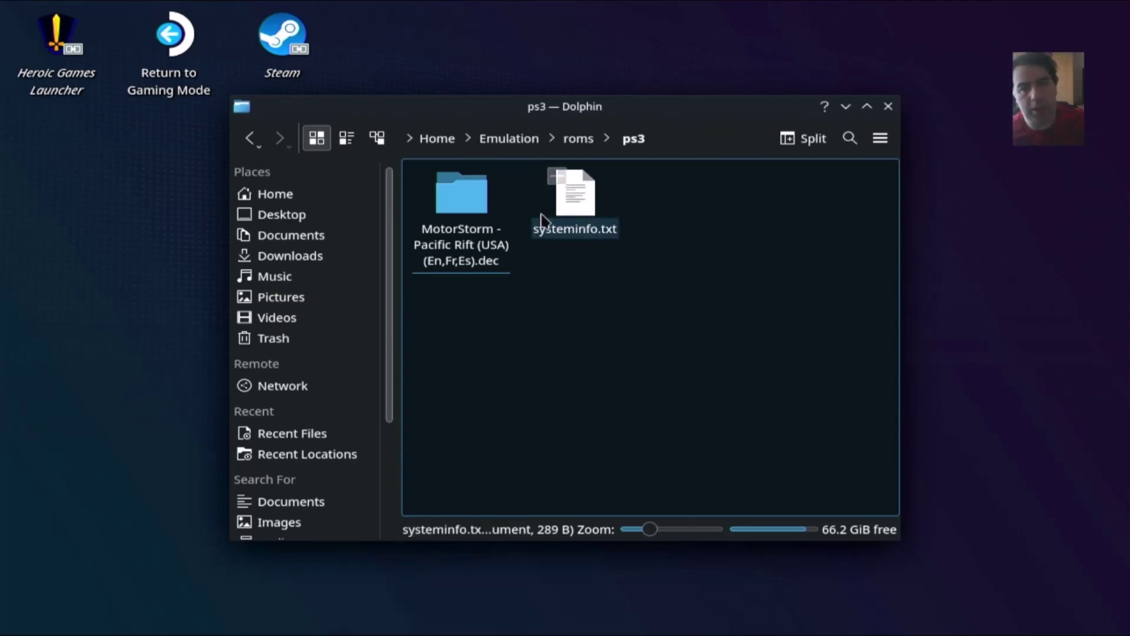
click(450, 205)
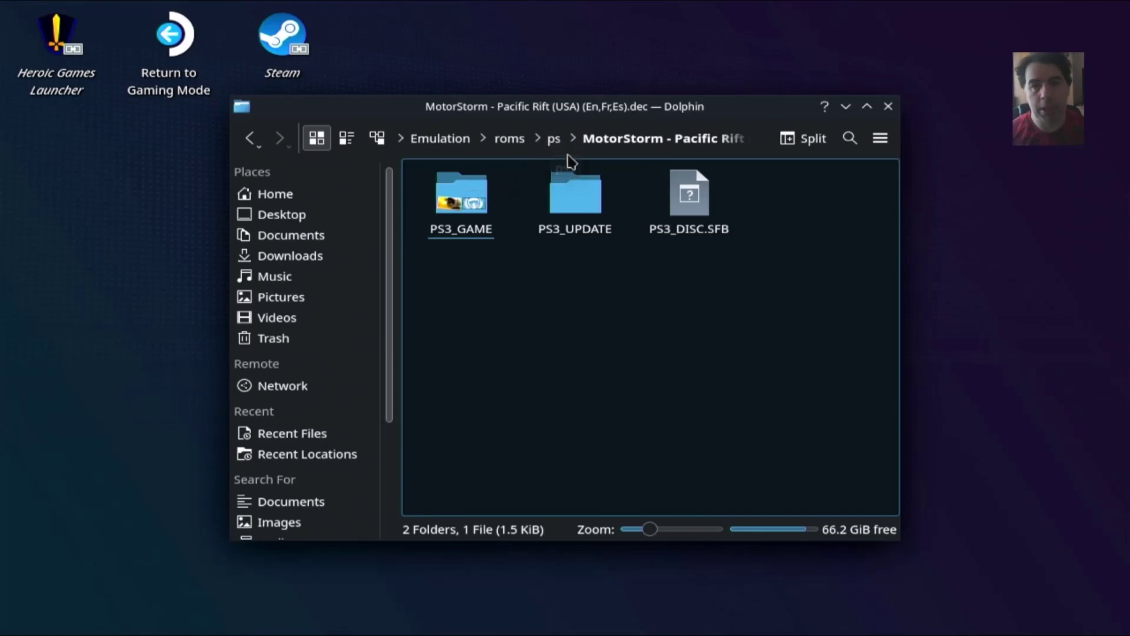
click(553, 138)
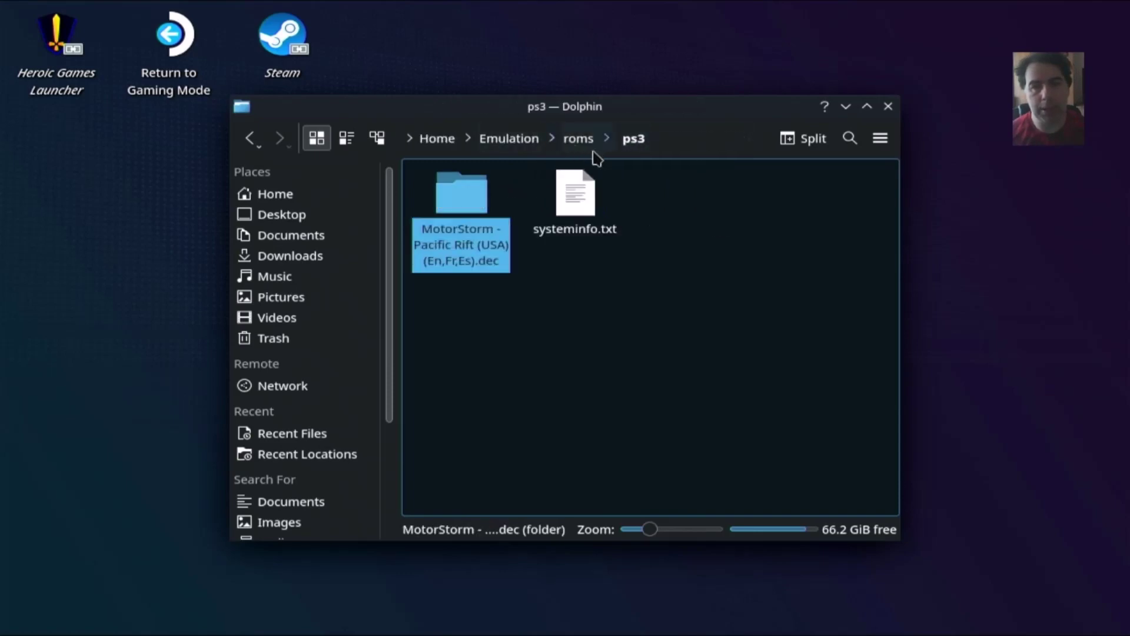
double_click(459, 184)
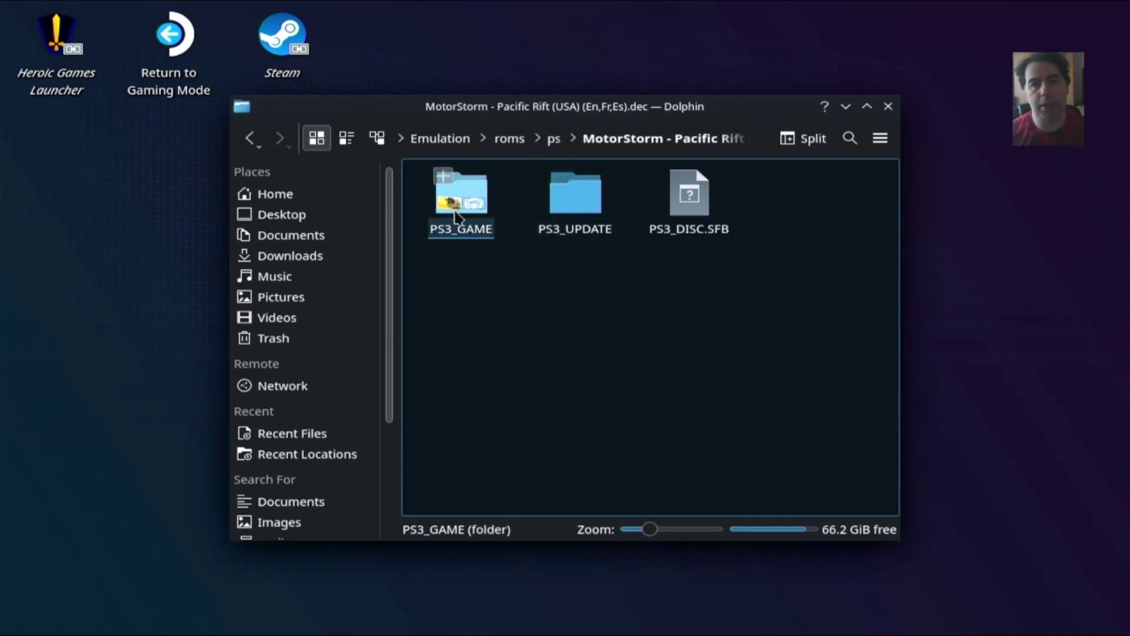
double_click(547, 223)
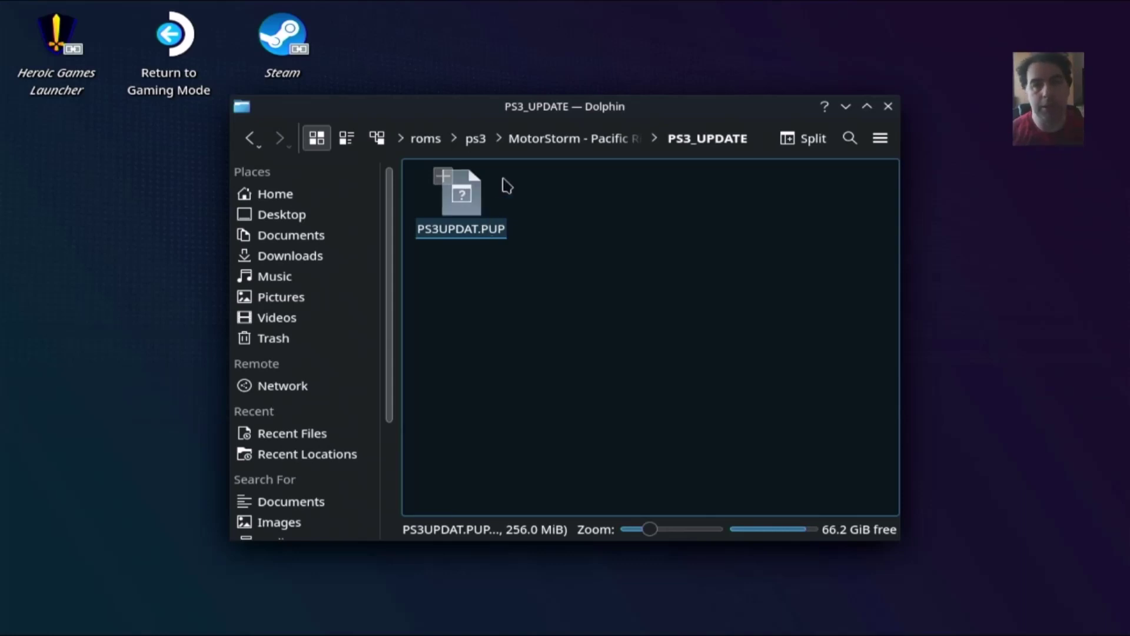
Step: Navigate back up to the ps3 folder and close Dolphin
click(522, 141)
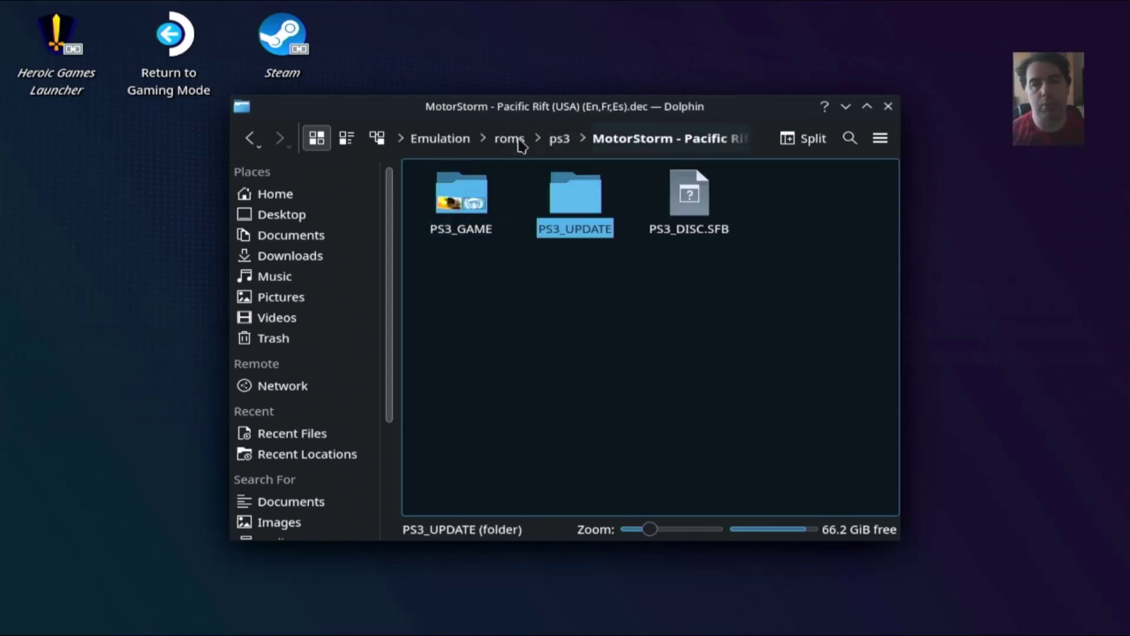
click(432, 223)
key(alt+Up)
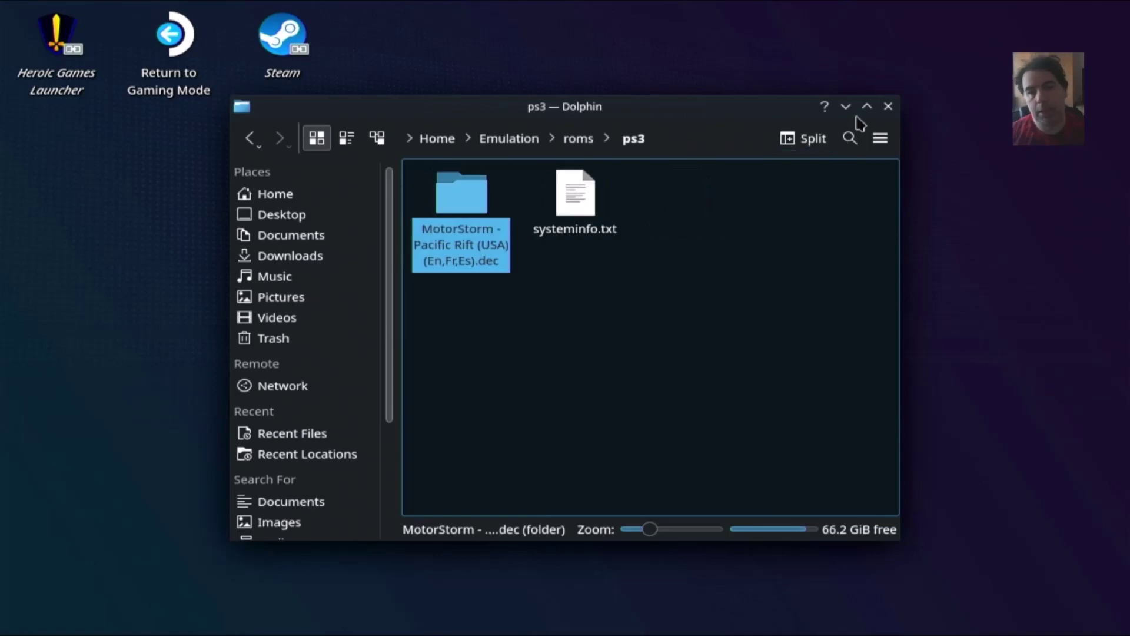
click(889, 108)
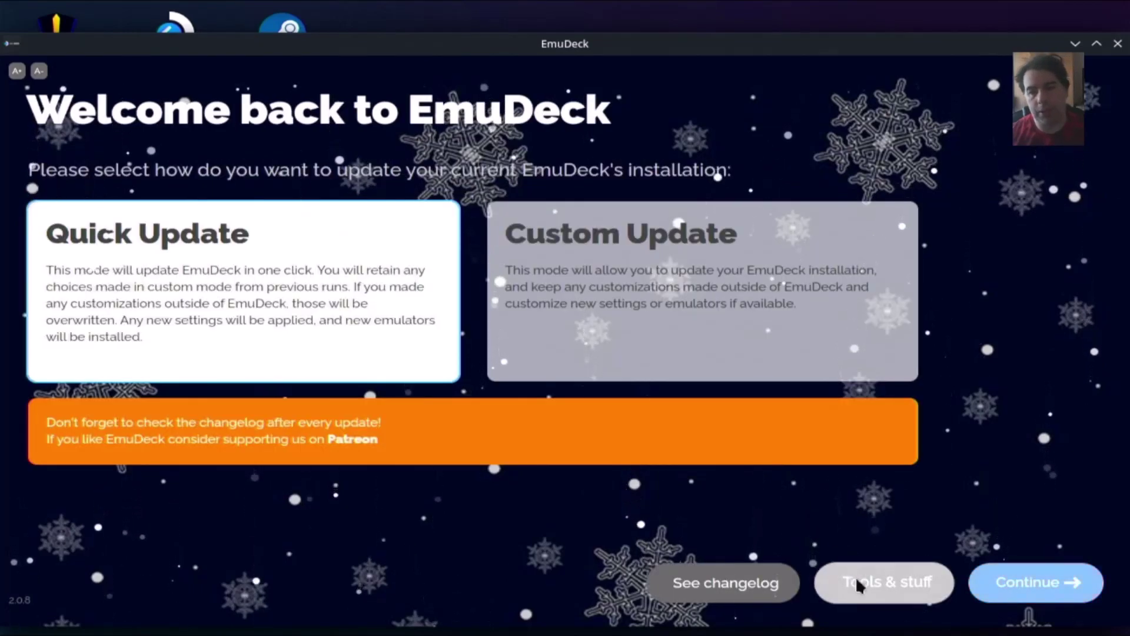
Step: Launch Steam ROM Manager from EmuDeck's Tools & Stuff, agreeing to close Steam
click(858, 584)
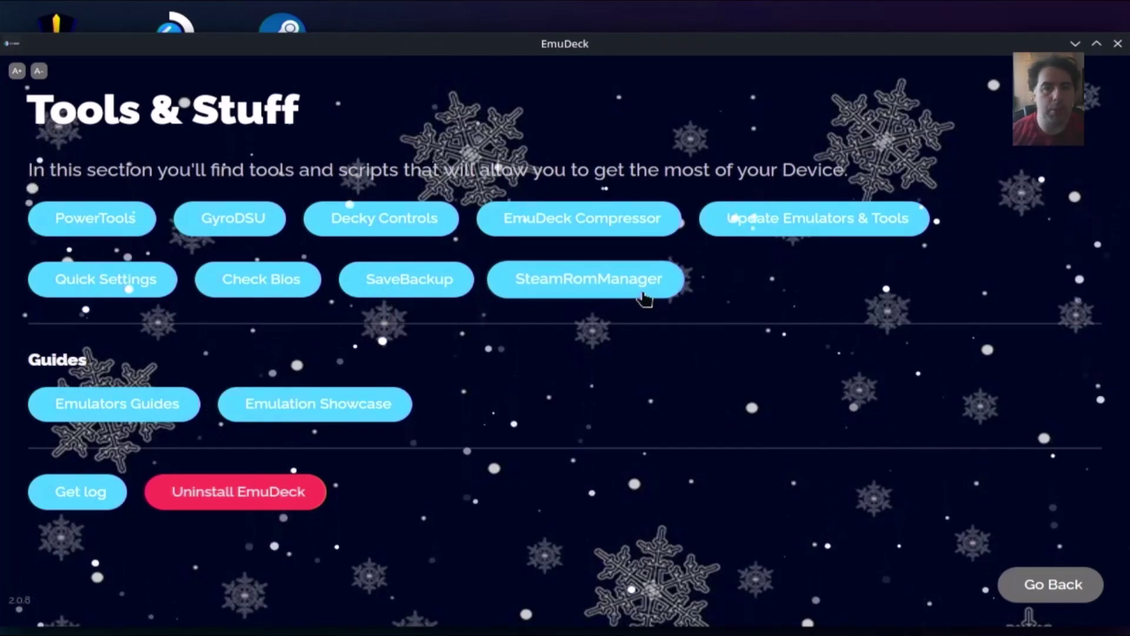
click(634, 297)
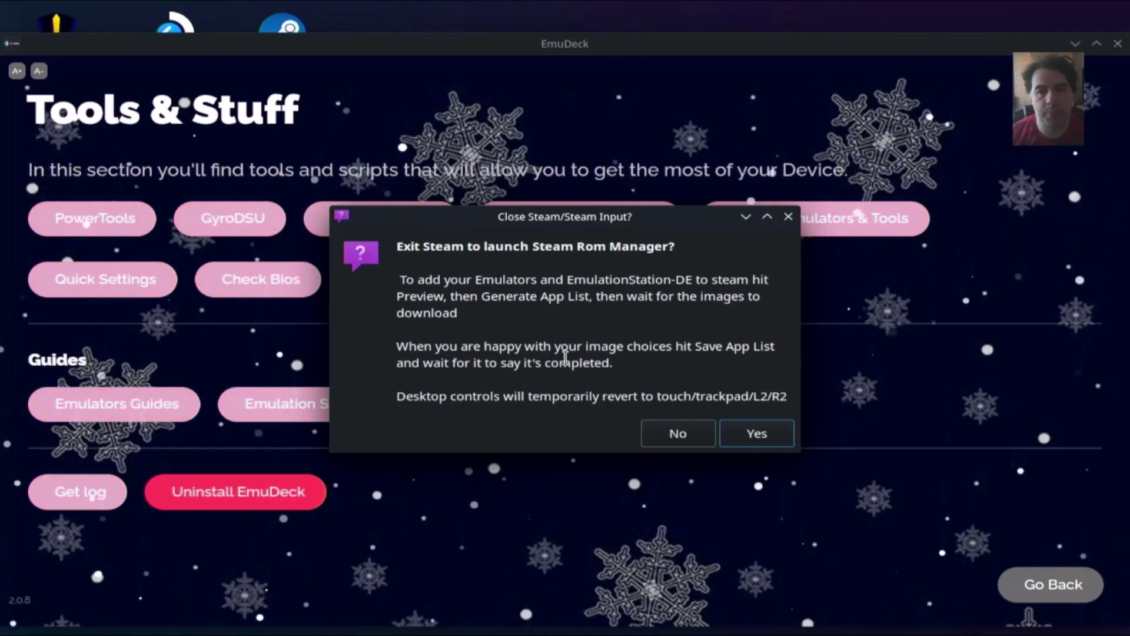
click(756, 437)
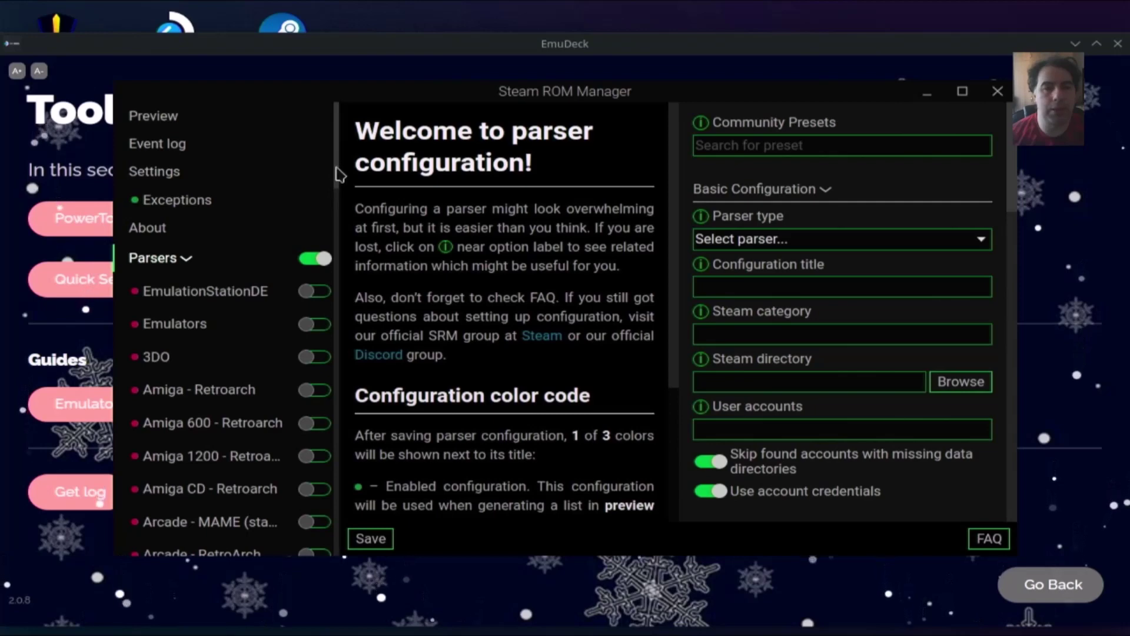
Step: Scroll the parser list to Sony PlayStation 3 - RPCS3 and select it
scroll(336, 173, down, 3)
scroll(330, 235, down, 13)
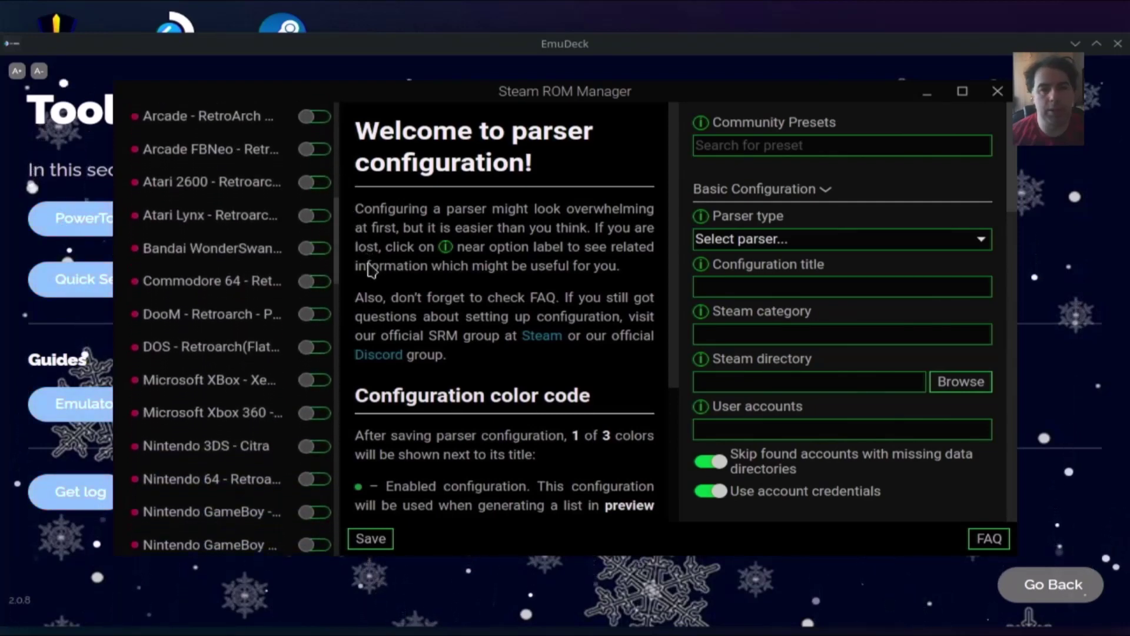
scroll(368, 283, down, 3)
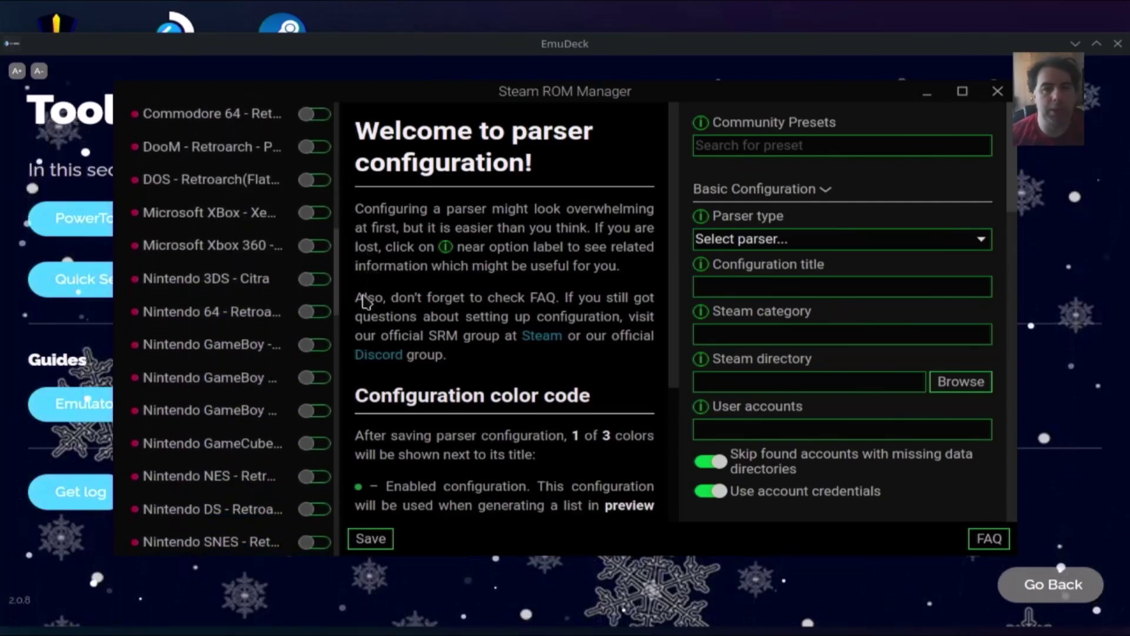
scroll(364, 303, down, 4)
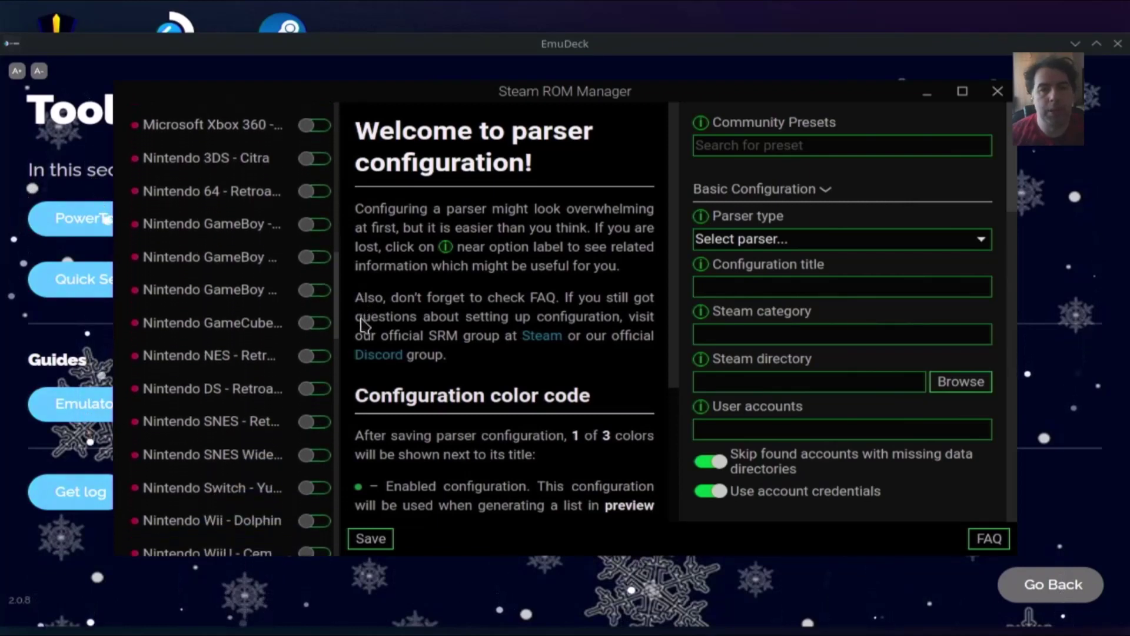
scroll(357, 309, up, 3)
scroll(357, 309, down, 4)
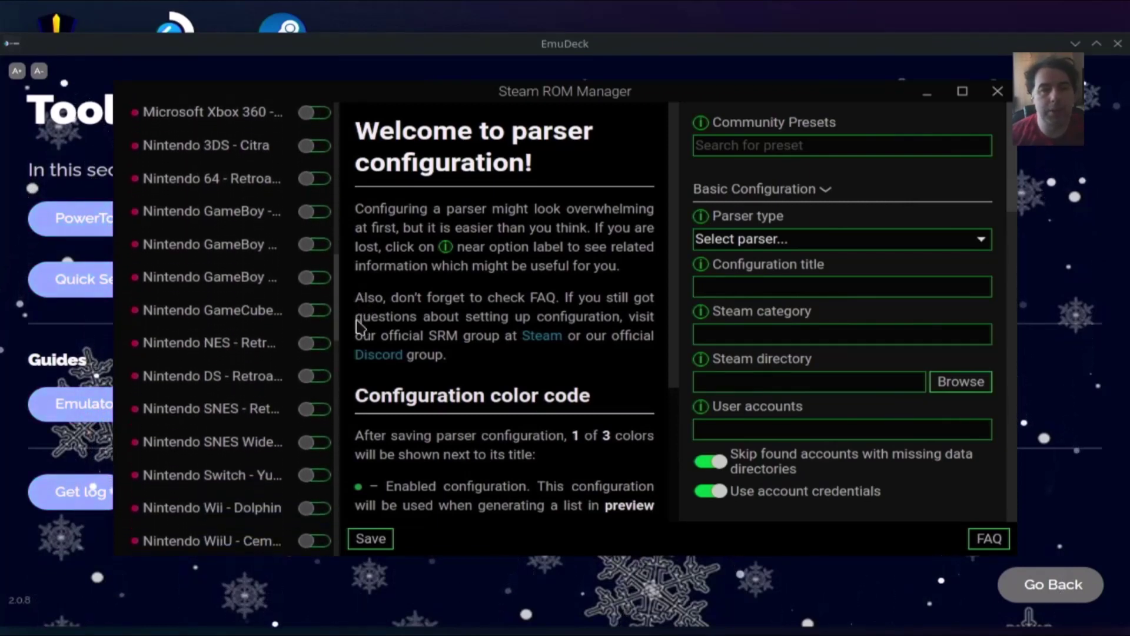
scroll(357, 336, down, 8)
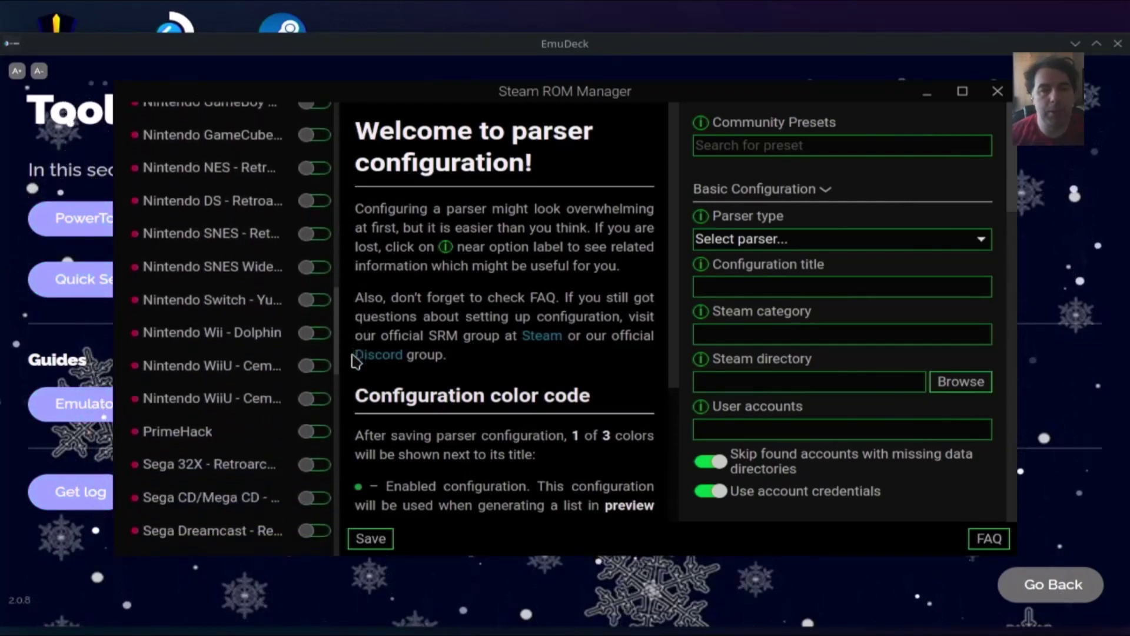
scroll(358, 385, down, 10)
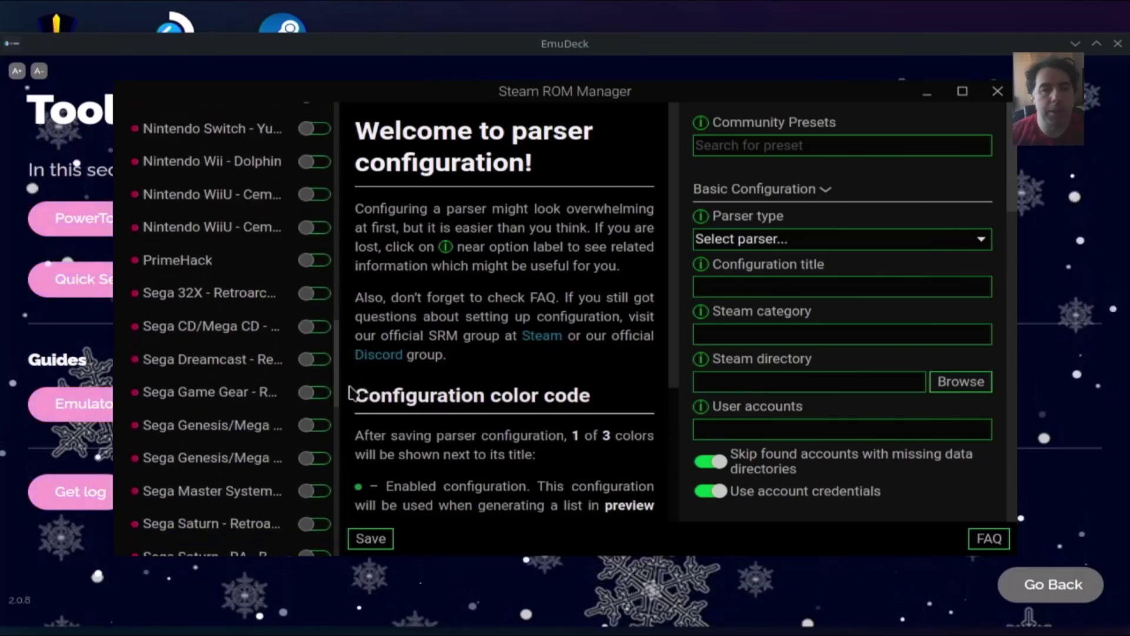
scroll(329, 453, down, 1)
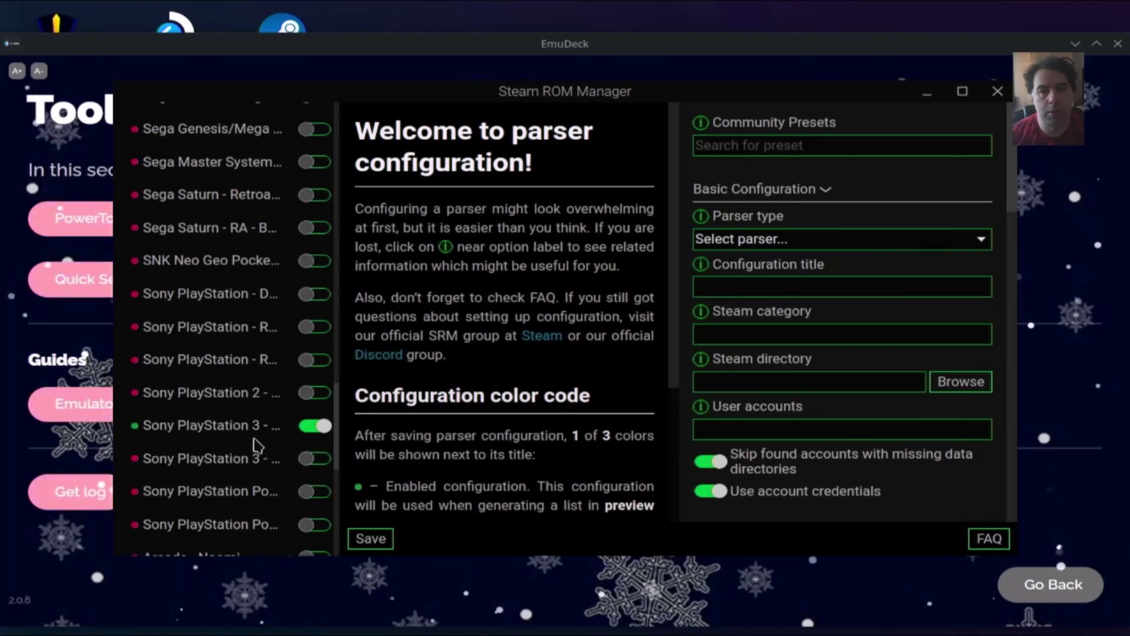
click(229, 436)
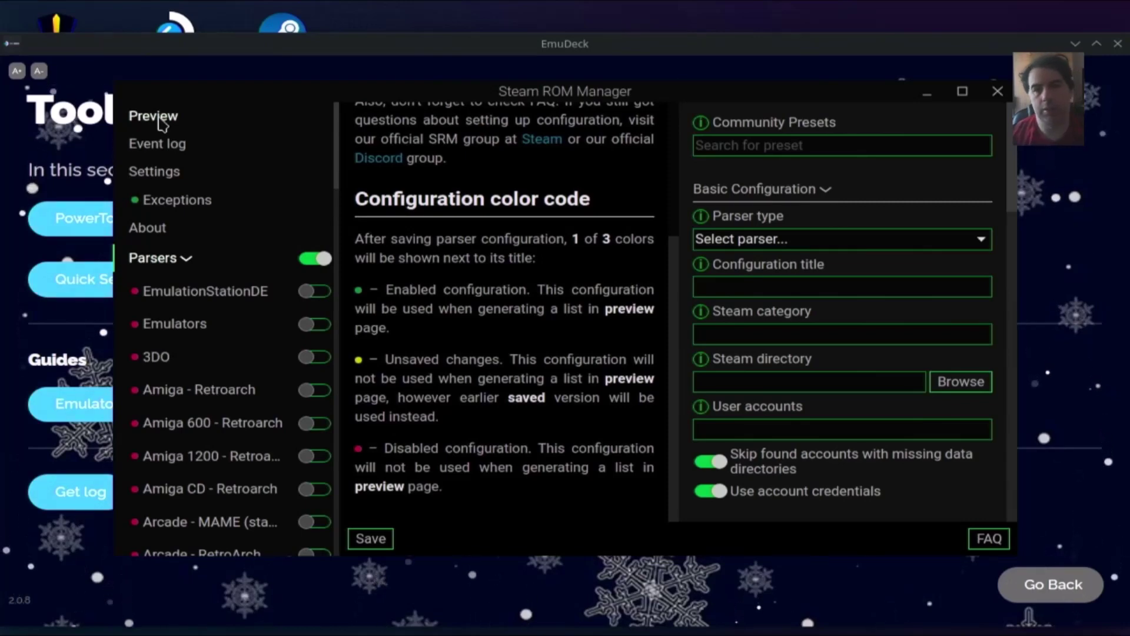
Step: Generate the Steam ROM Manager app list so MotorStorm Pacific Rift previews, then close EmuDeck
click(163, 122)
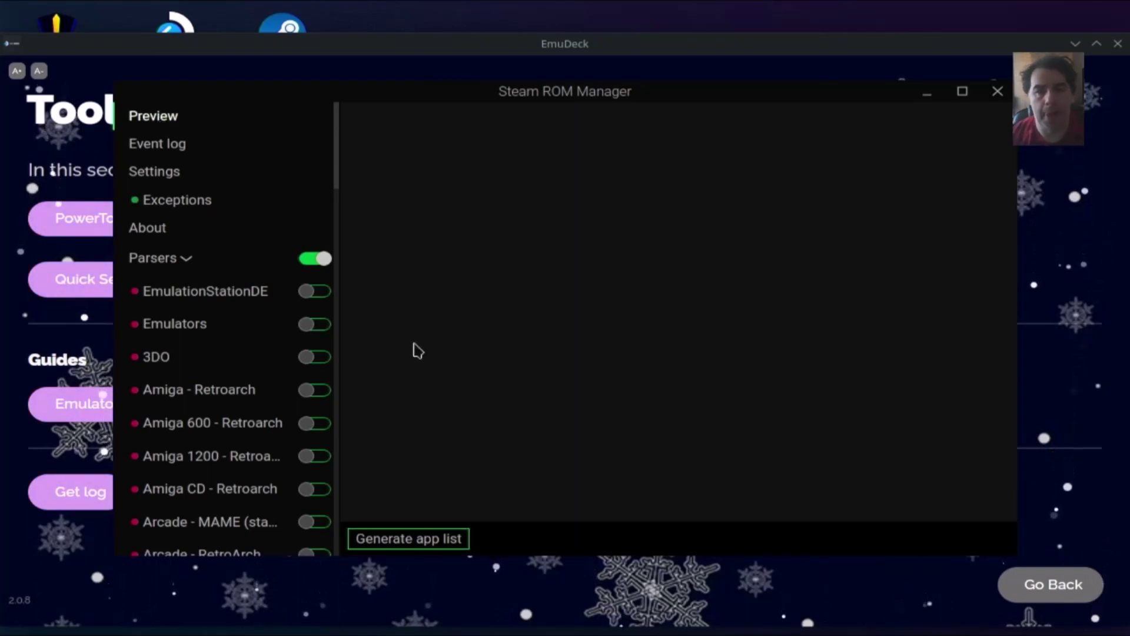
click(450, 537)
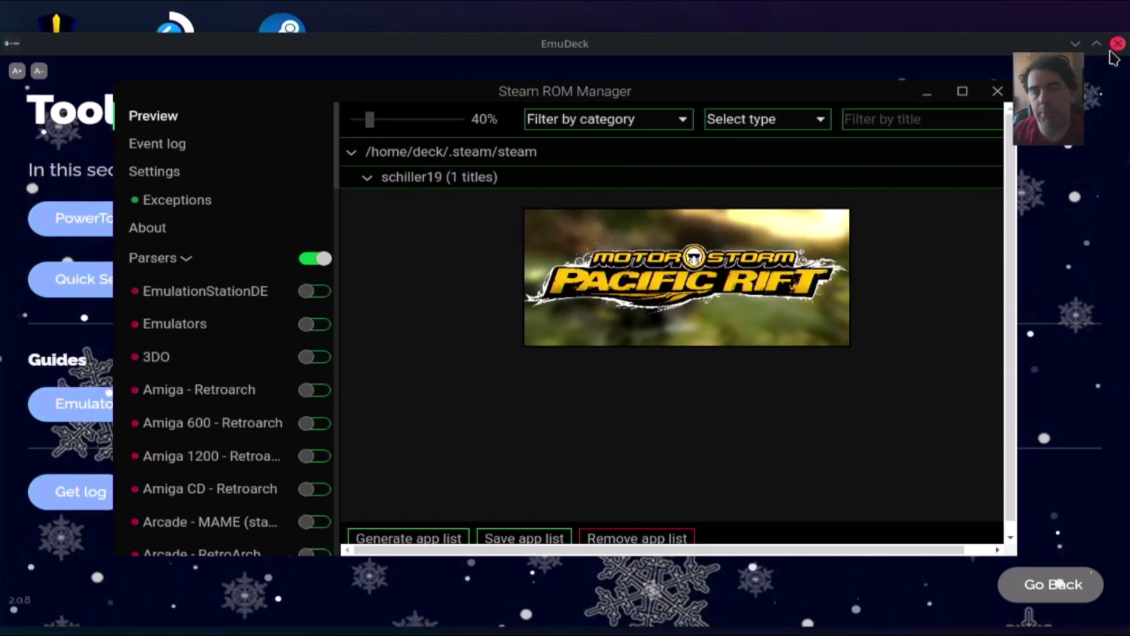
click(1118, 45)
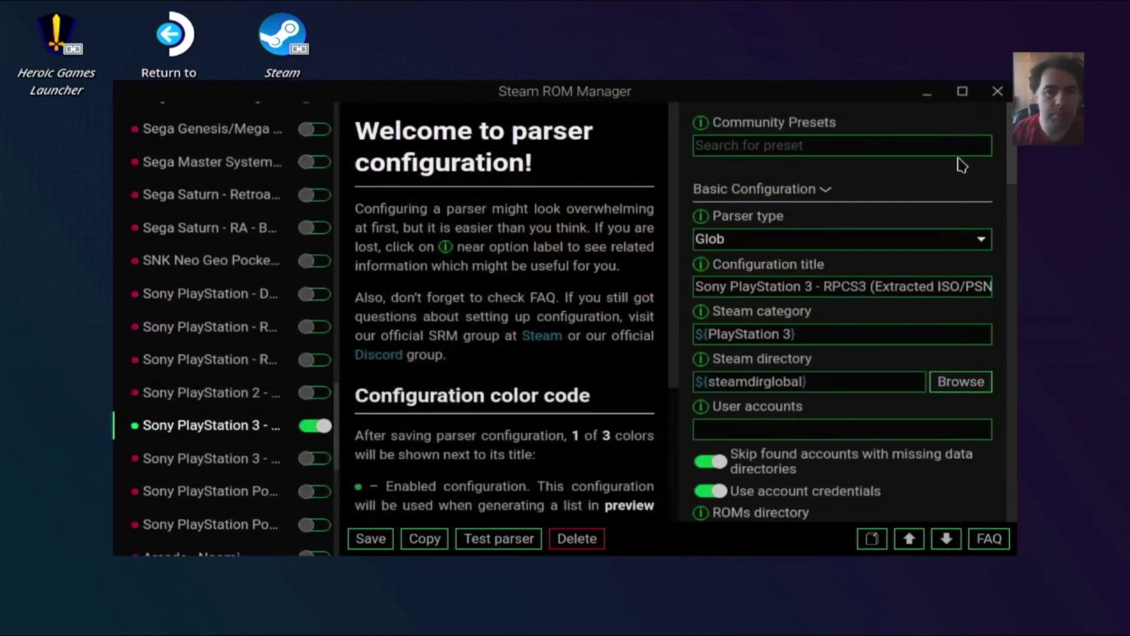
Step: Close Steam ROM Manager and launch RPCS3 from the Application Launcher's application list
click(995, 92)
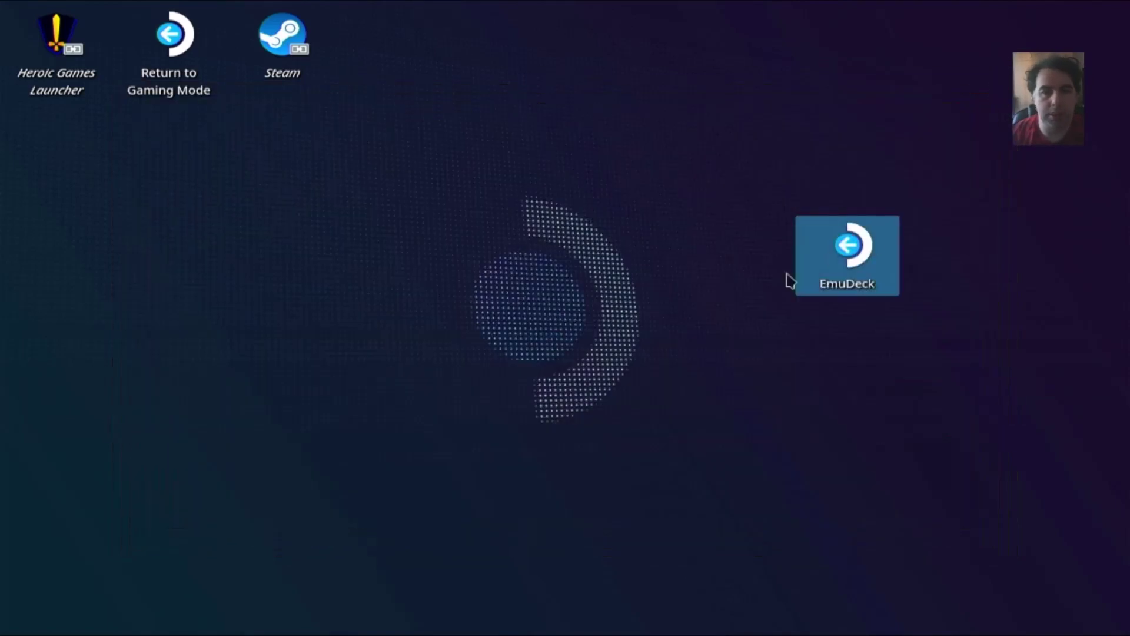
mouse_move(384, 630)
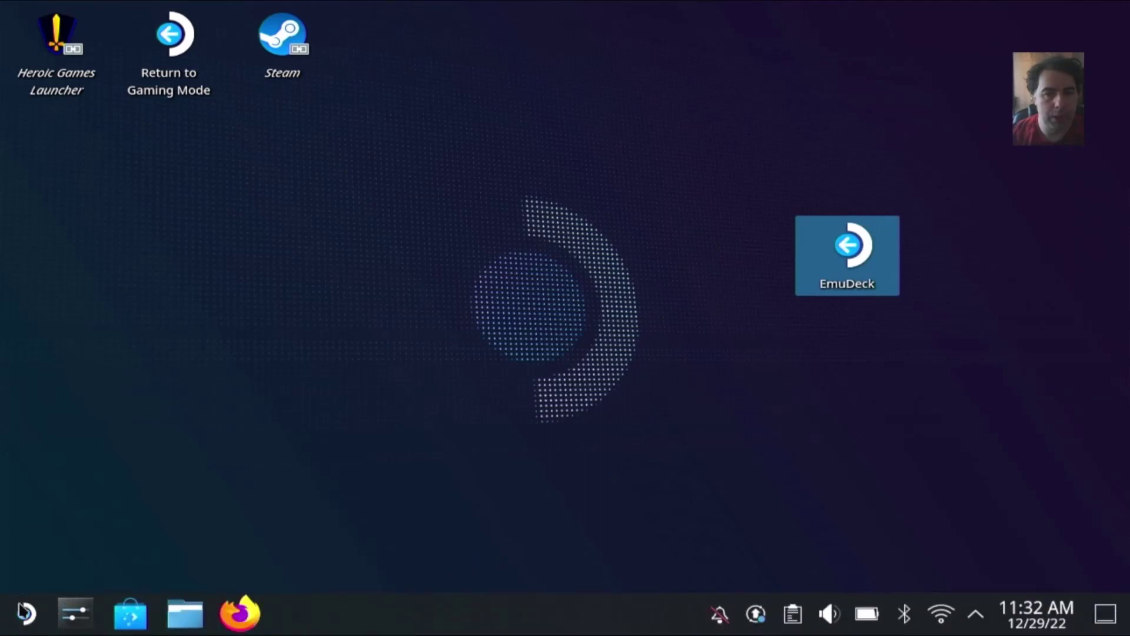
click(24, 613)
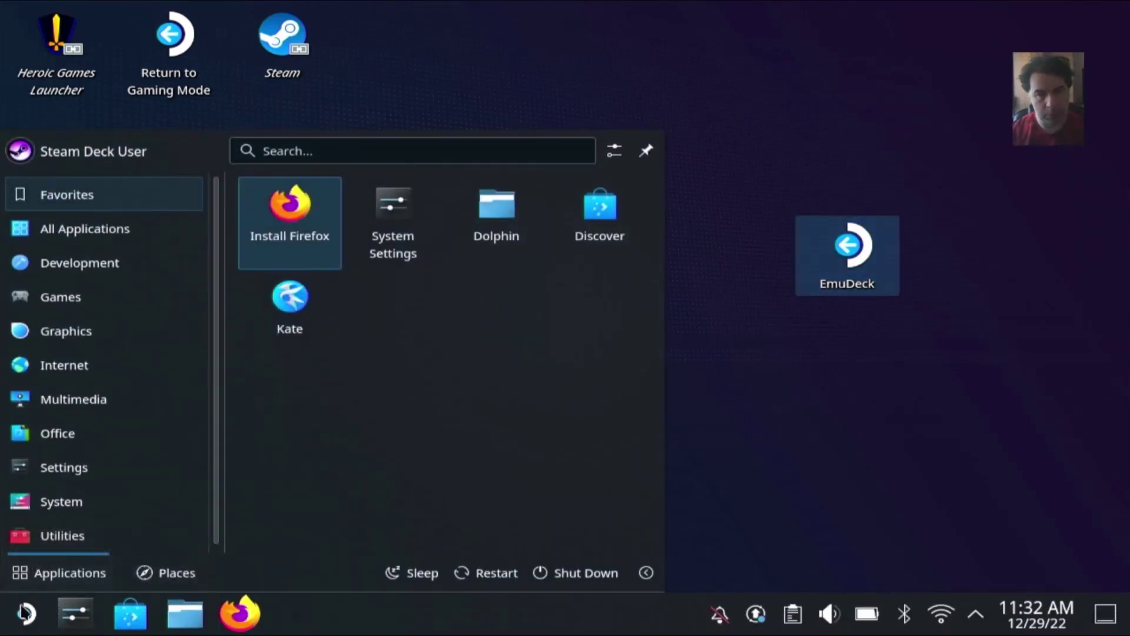
mouse_move(83, 297)
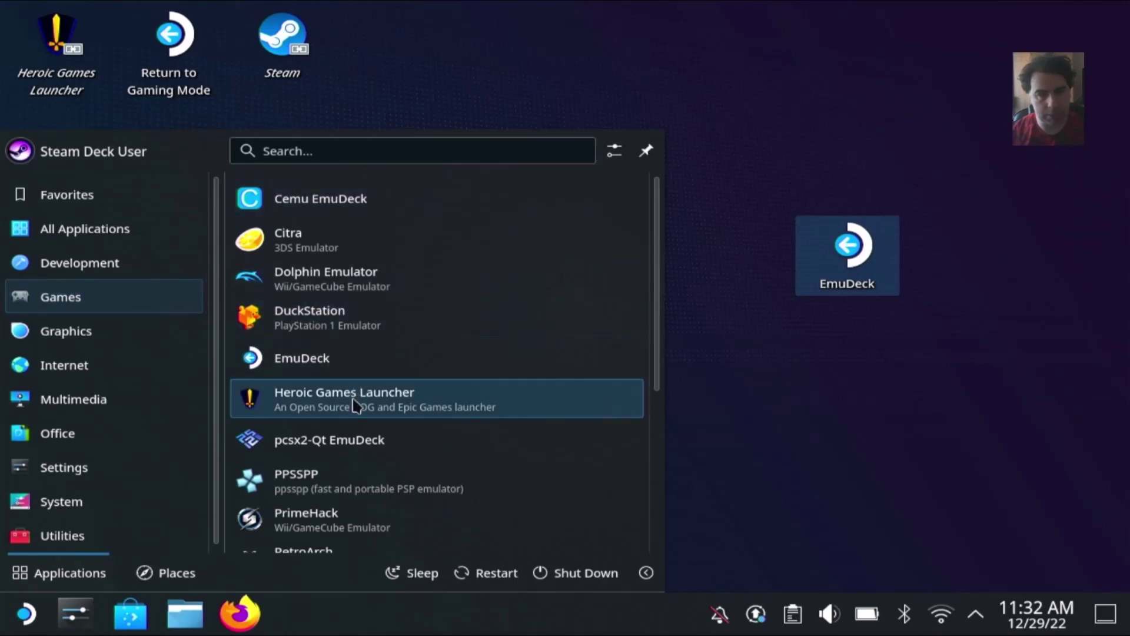
scroll(676, 449, down, 5)
drag(676, 450, 675, 468)
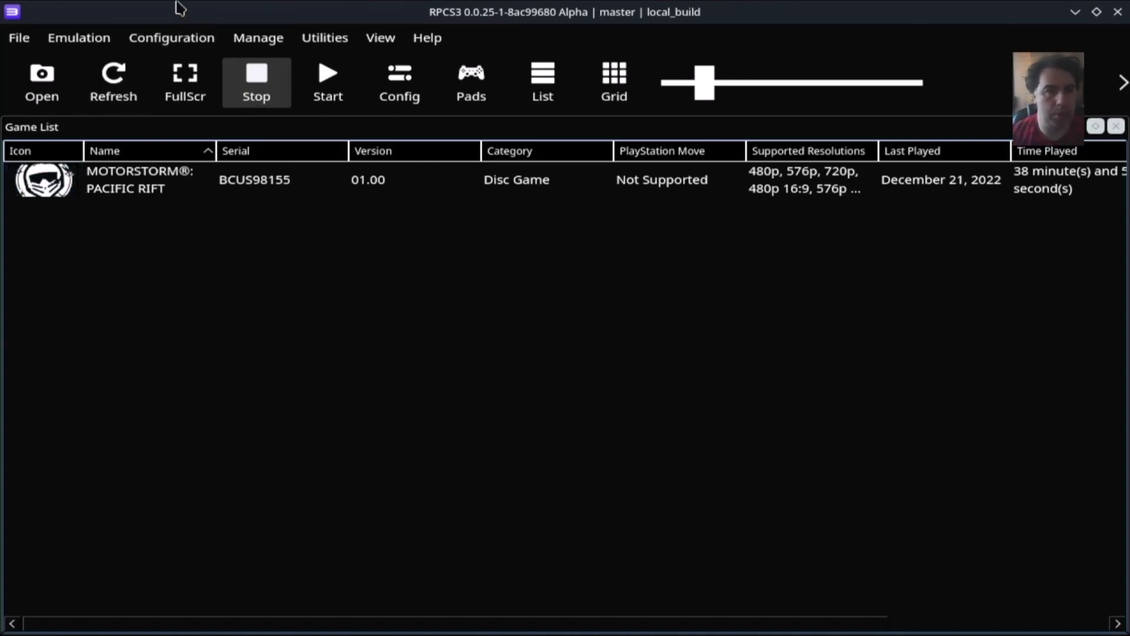
Step: Review RPCS3's CPU configuration settings, then close the Settings window and the emulator
click(175, 39)
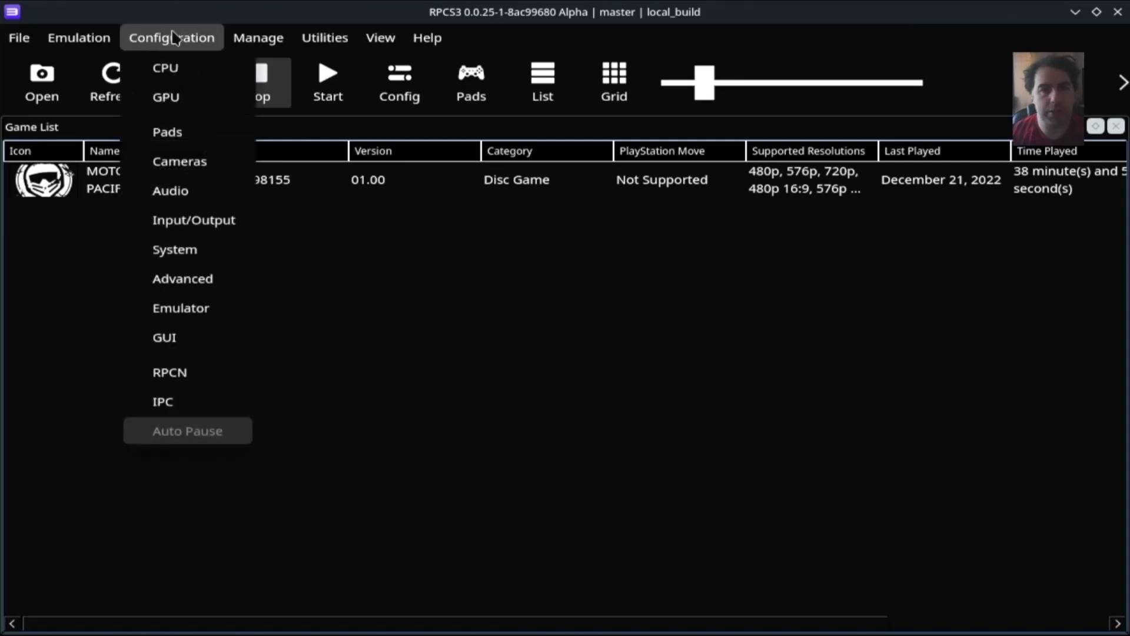
click(166, 67)
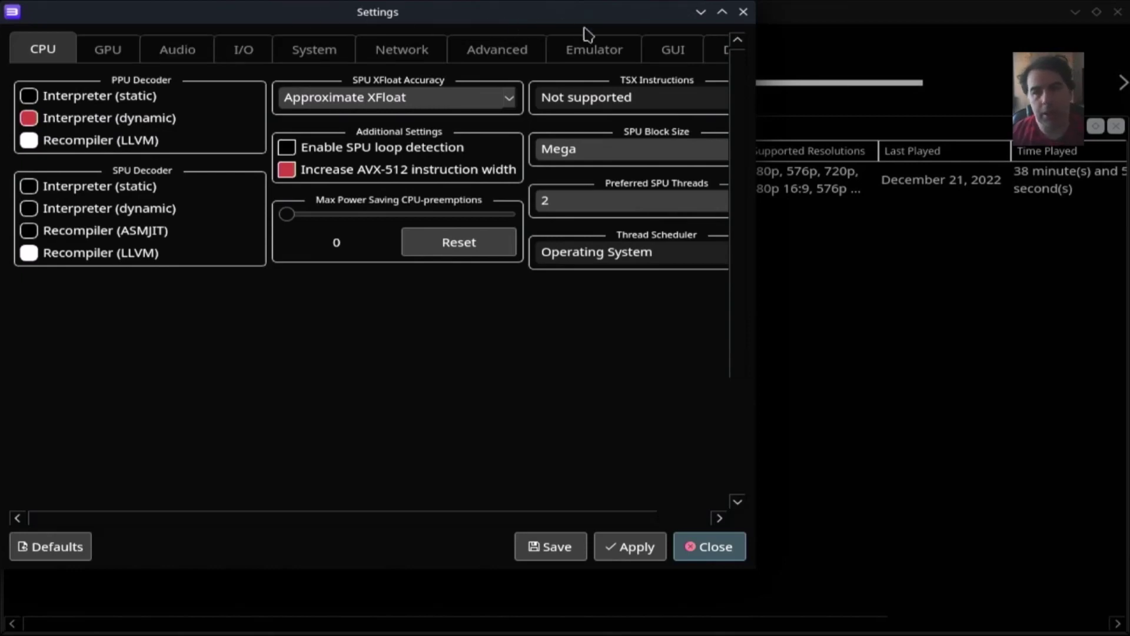
click(744, 13)
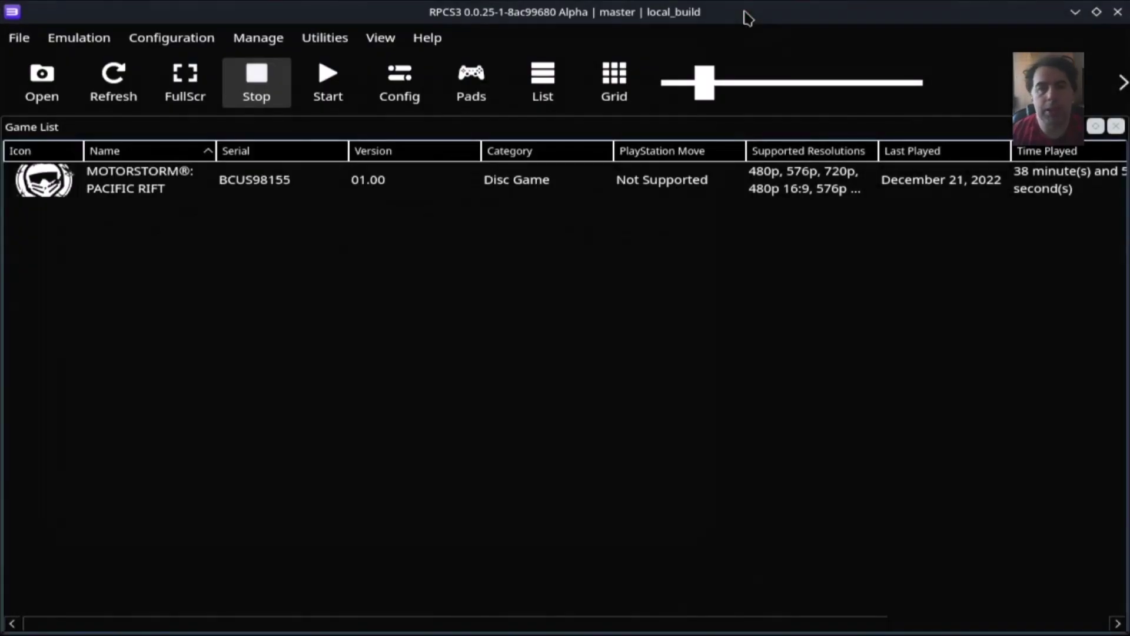
click(1117, 13)
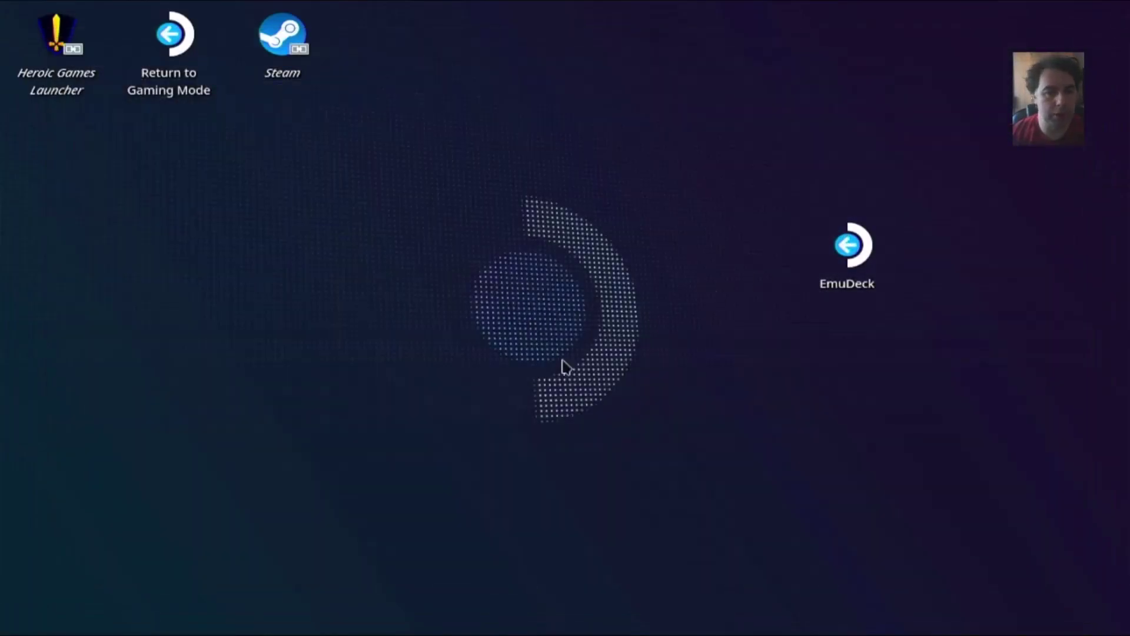
Step: Open the Steam game library from the Gaming Mode home screen via the Steam menu
mouse_move(247, 630)
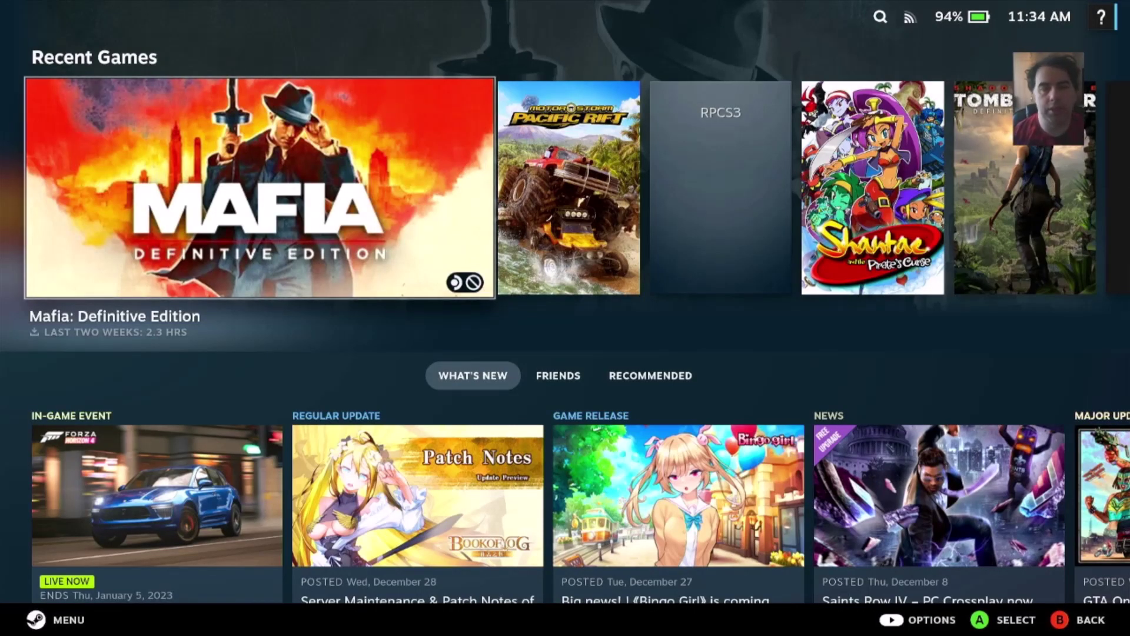
key(Down)
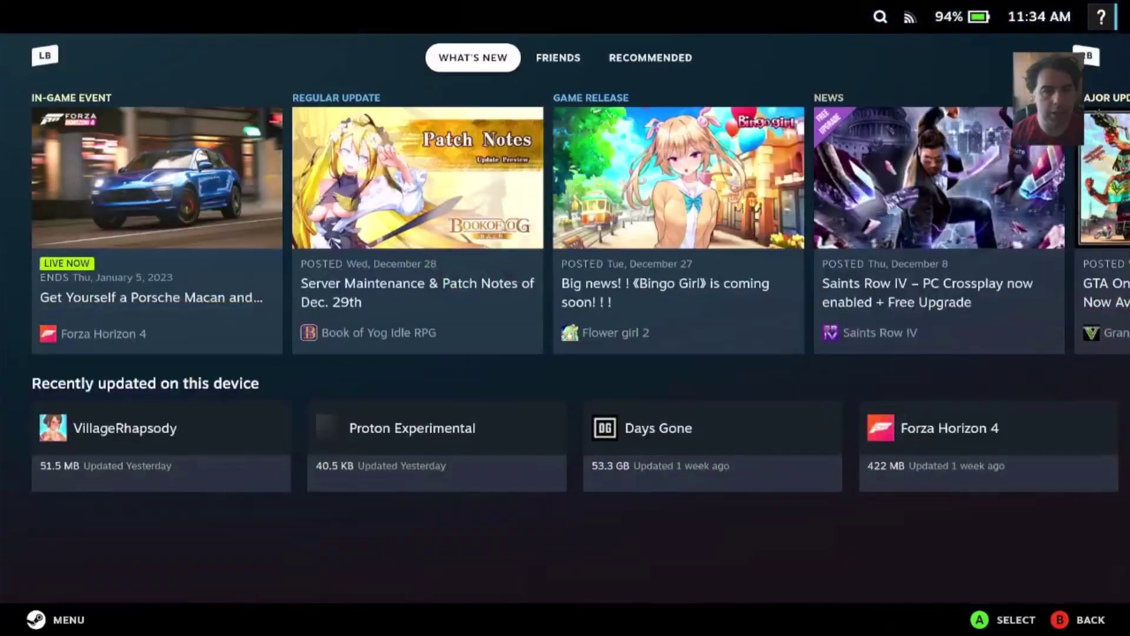
key(Up)
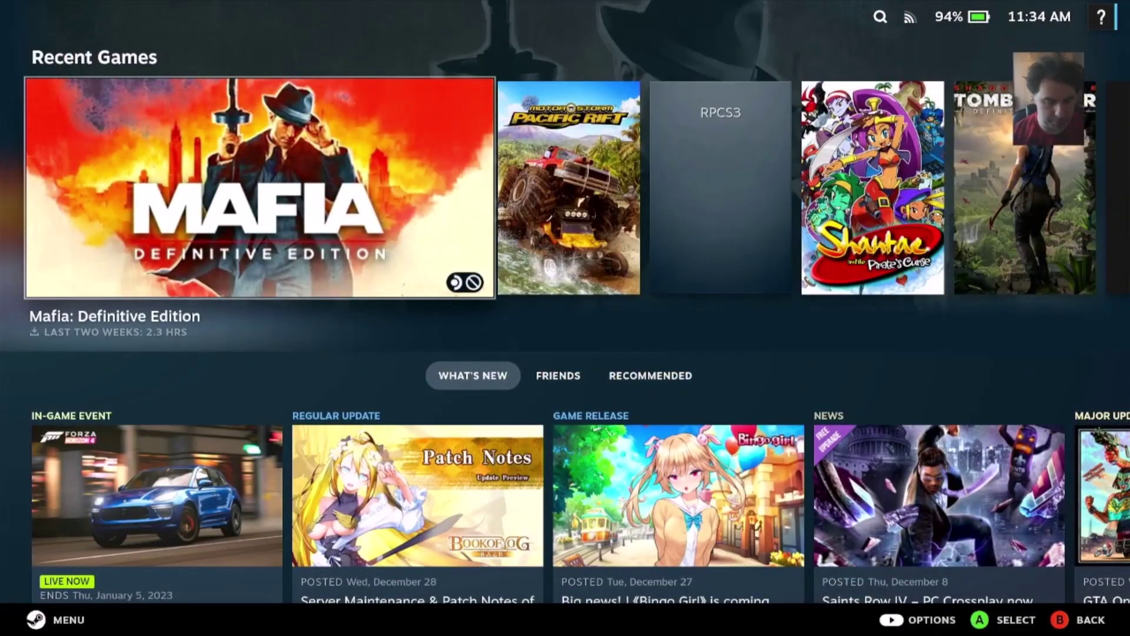
key(super)
key(Down)
key(Return)
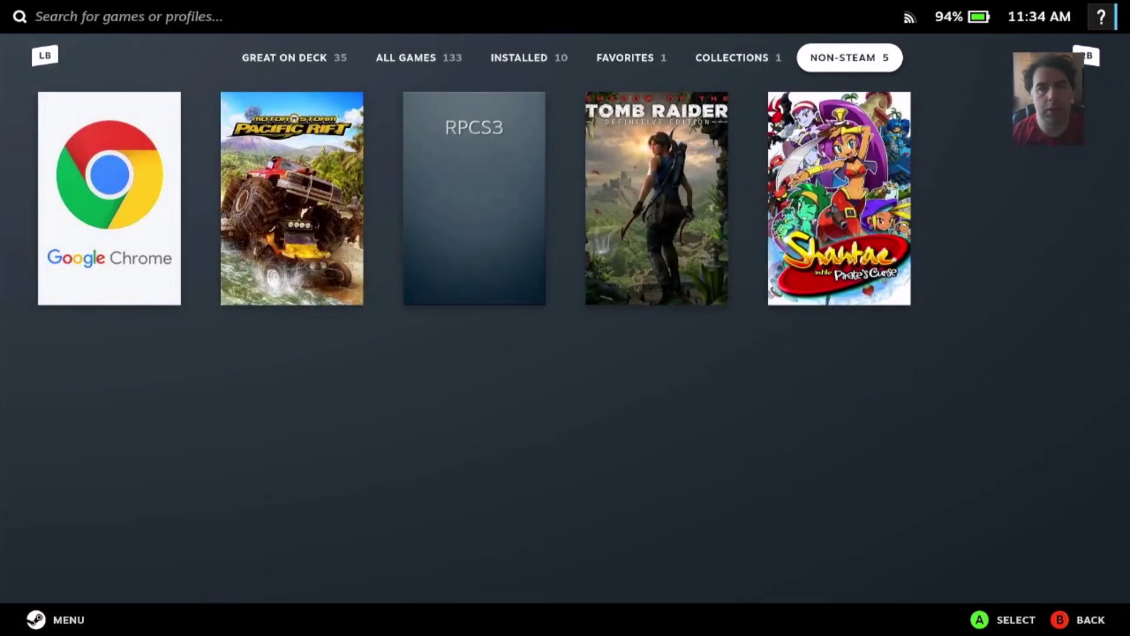
Step: Check the PlayStation 3 collection under Collections and the Non-Steam games list
key(Page_Up)
key(Page_Down)
key(Page_Up)
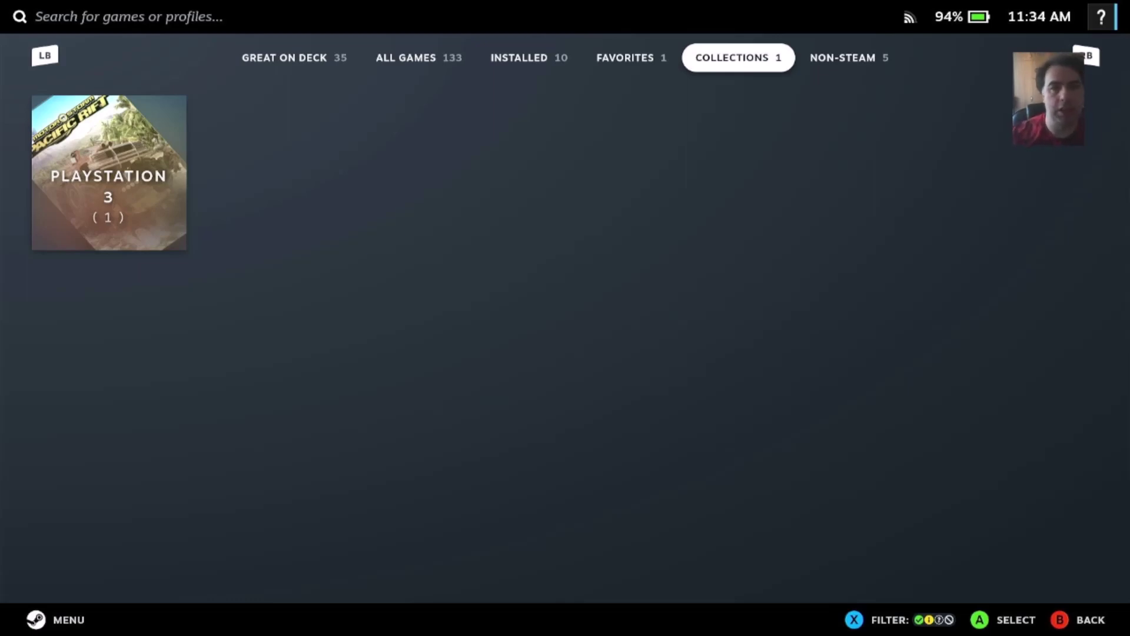
key(Right)
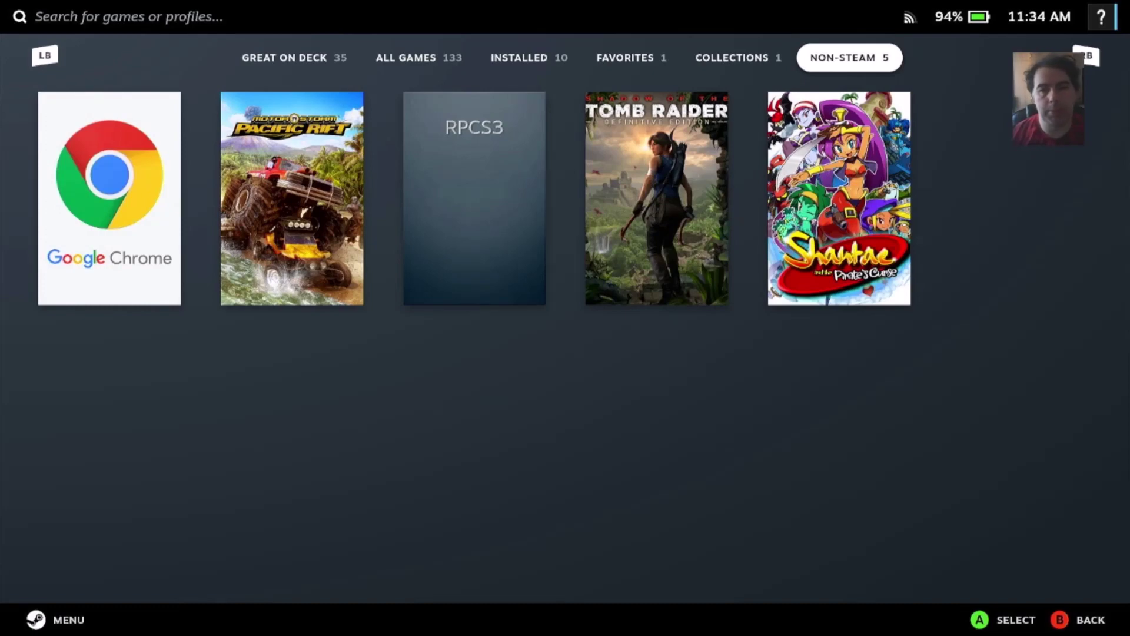
key(Left)
key(Right)
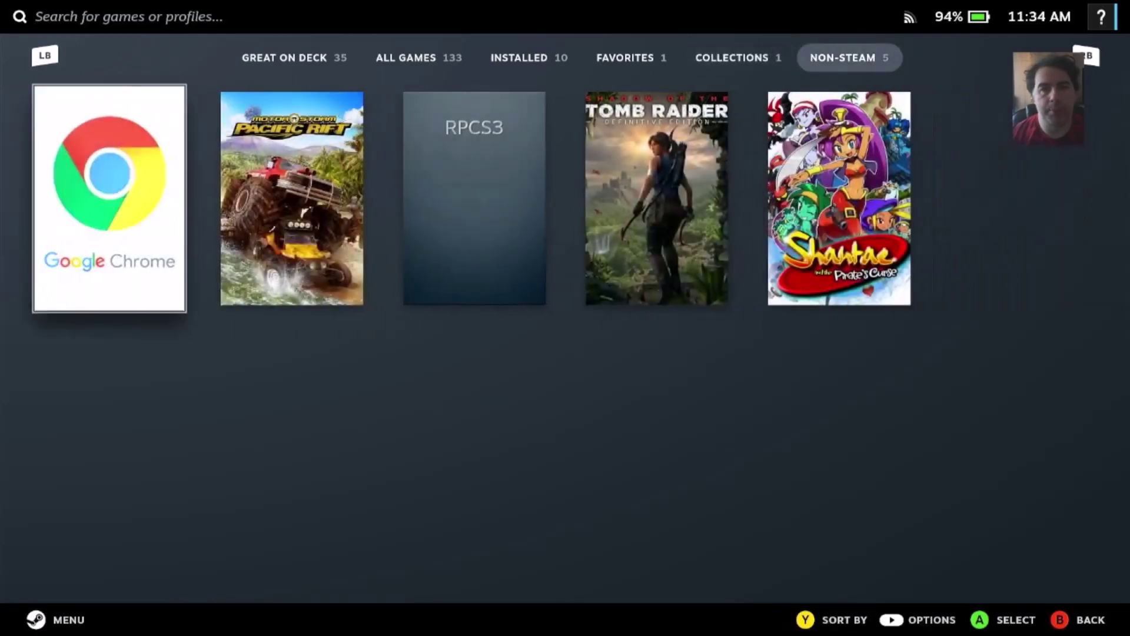
Step: Select the RPCS3 entry in Non-Steam games and launch it from its page
key(Right)
key(Right)
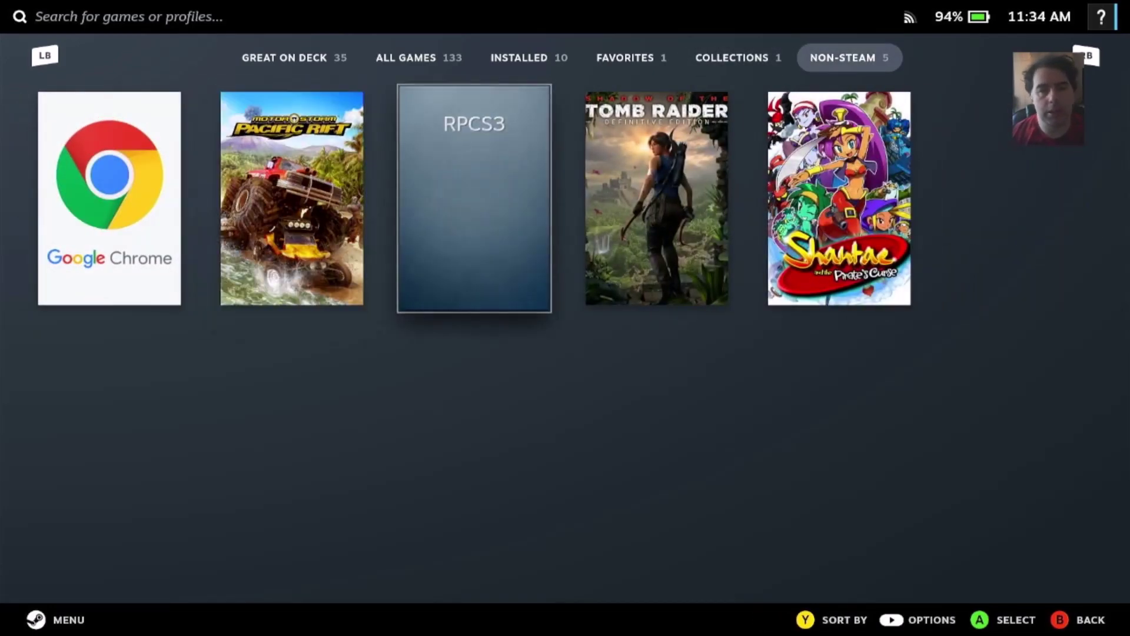
key(Return)
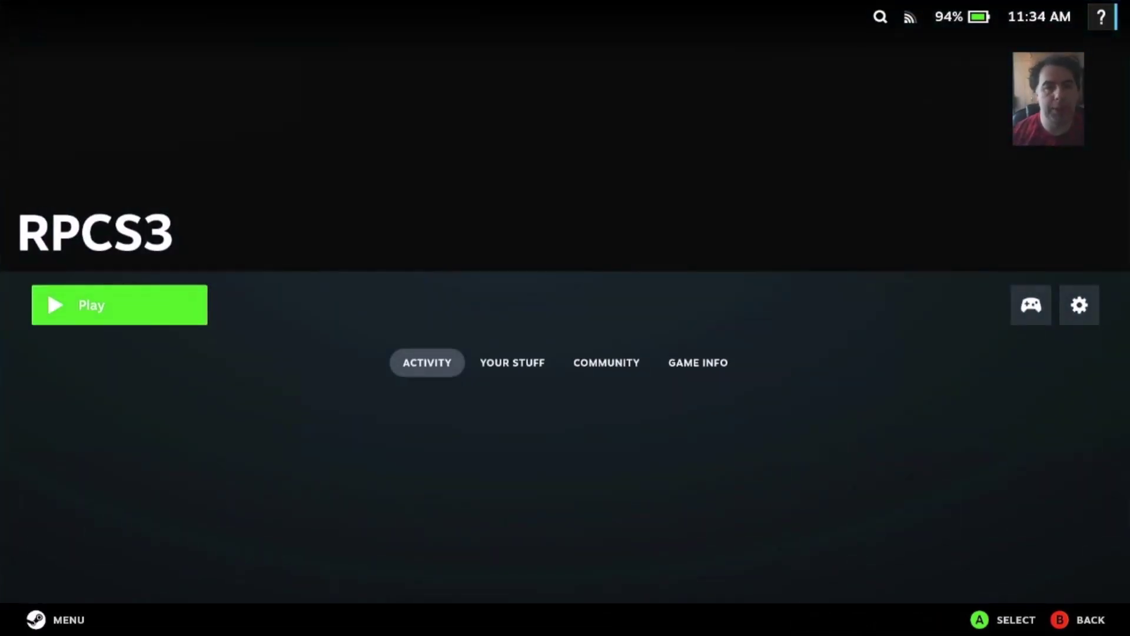
key(Return)
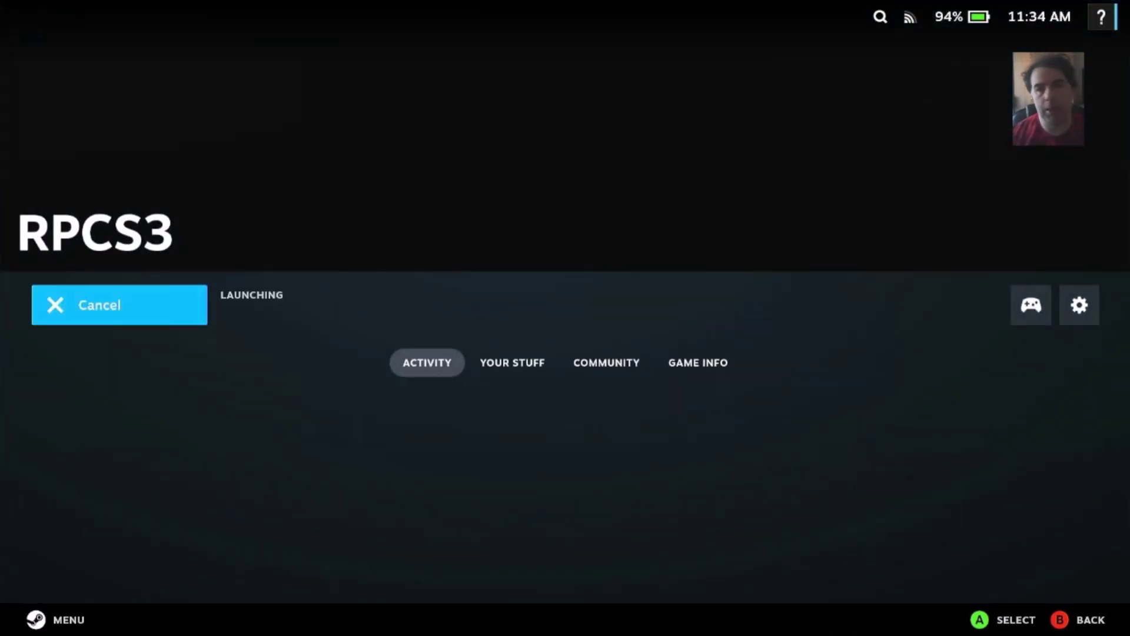